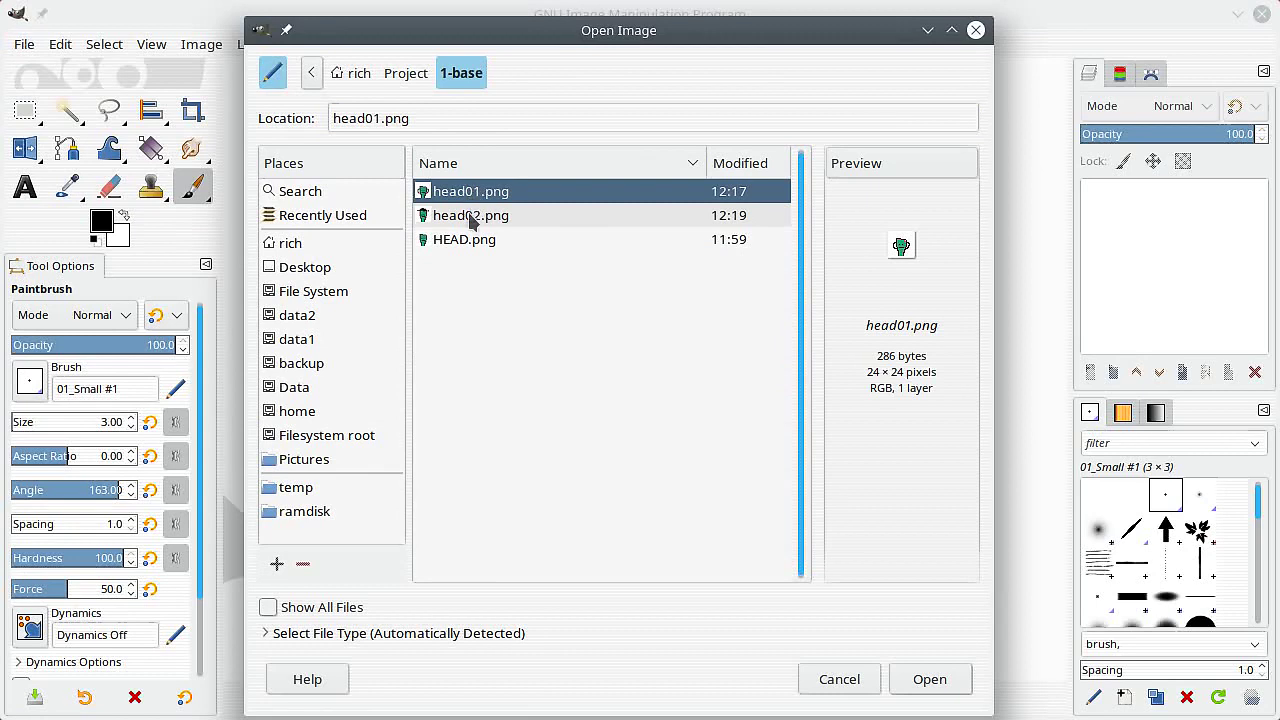
Step: Examine the head images in the 1-base folder and the contents of the Project, 2-no-bg and 3-add-bg folders
left_click(470, 215)
left_click(468, 243)
left_click(410, 76)
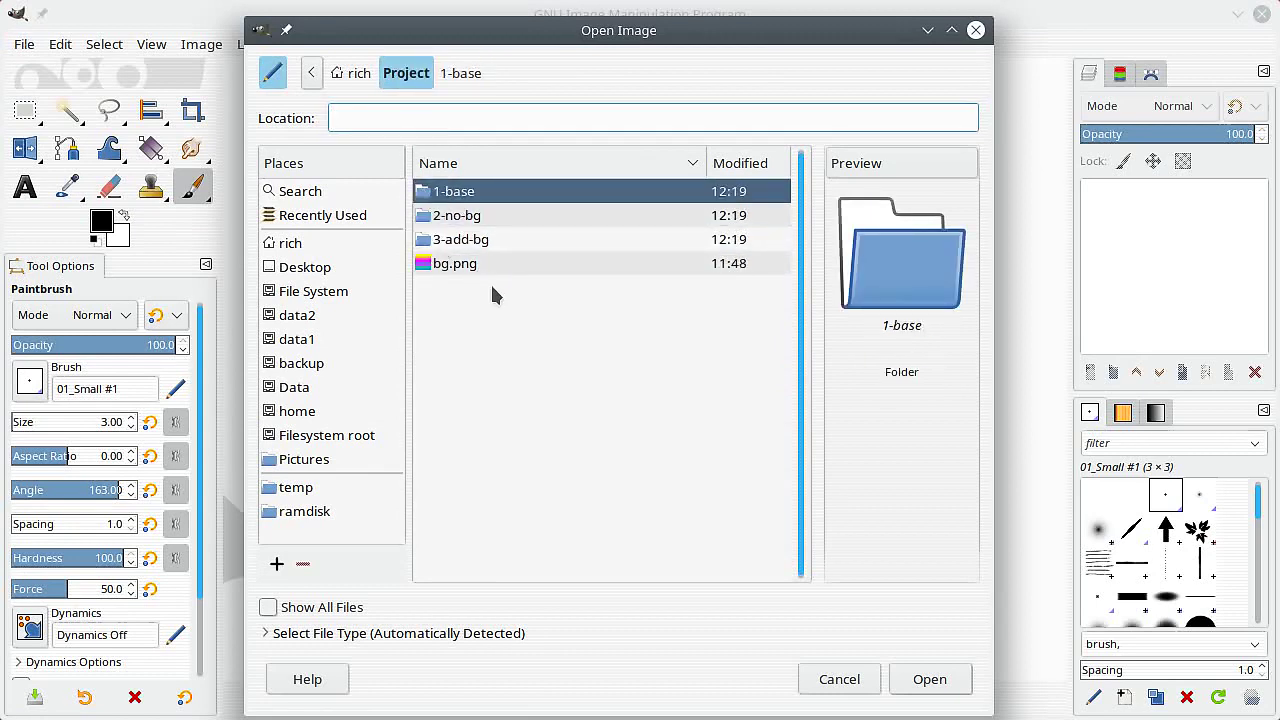
mouse_move(495, 285)
left_mouse_down()
mouse_move(497, 497)
mouse_move(511, 531)
mouse_move(477, 486)
mouse_move(501, 529)
mouse_move(530, 477)
left_mouse_up()
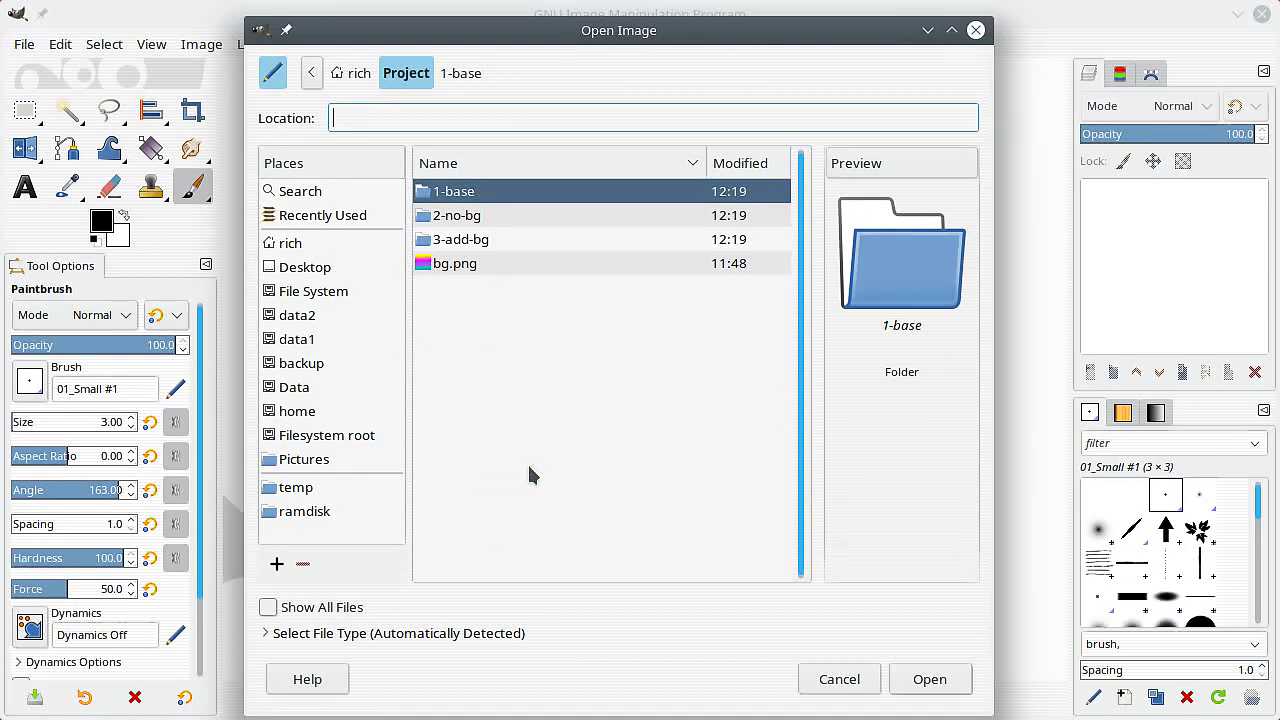
double_click(562, 218)
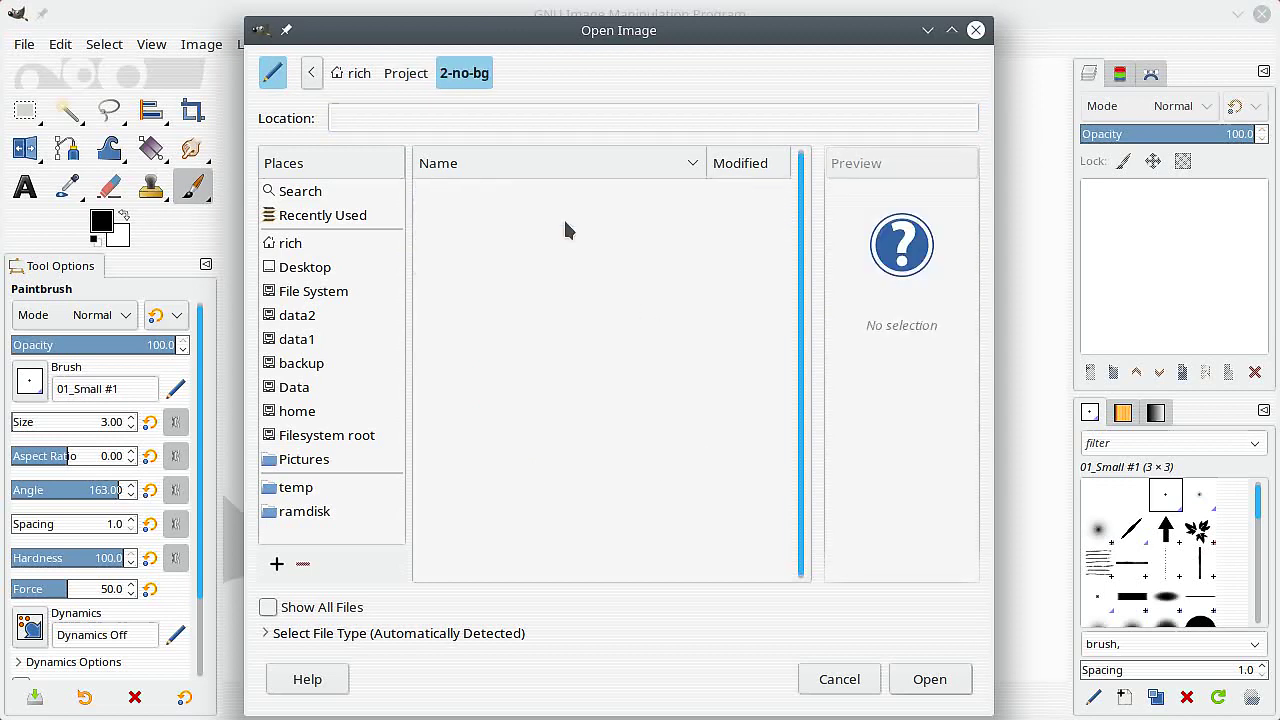
left_click(406, 74)
double_click(464, 246)
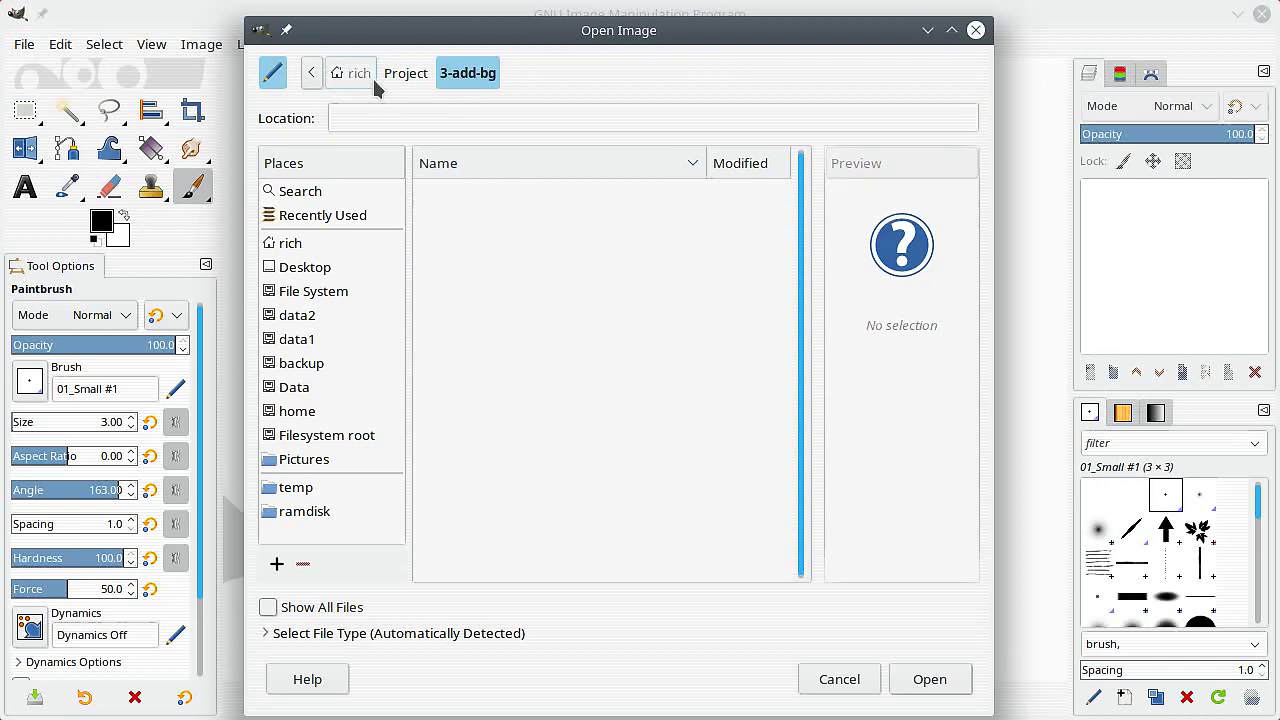
left_click(395, 79)
Step: Open head02.png from the 1-base folder and remove its white background with the Isolate plug-in
double_click(460, 192)
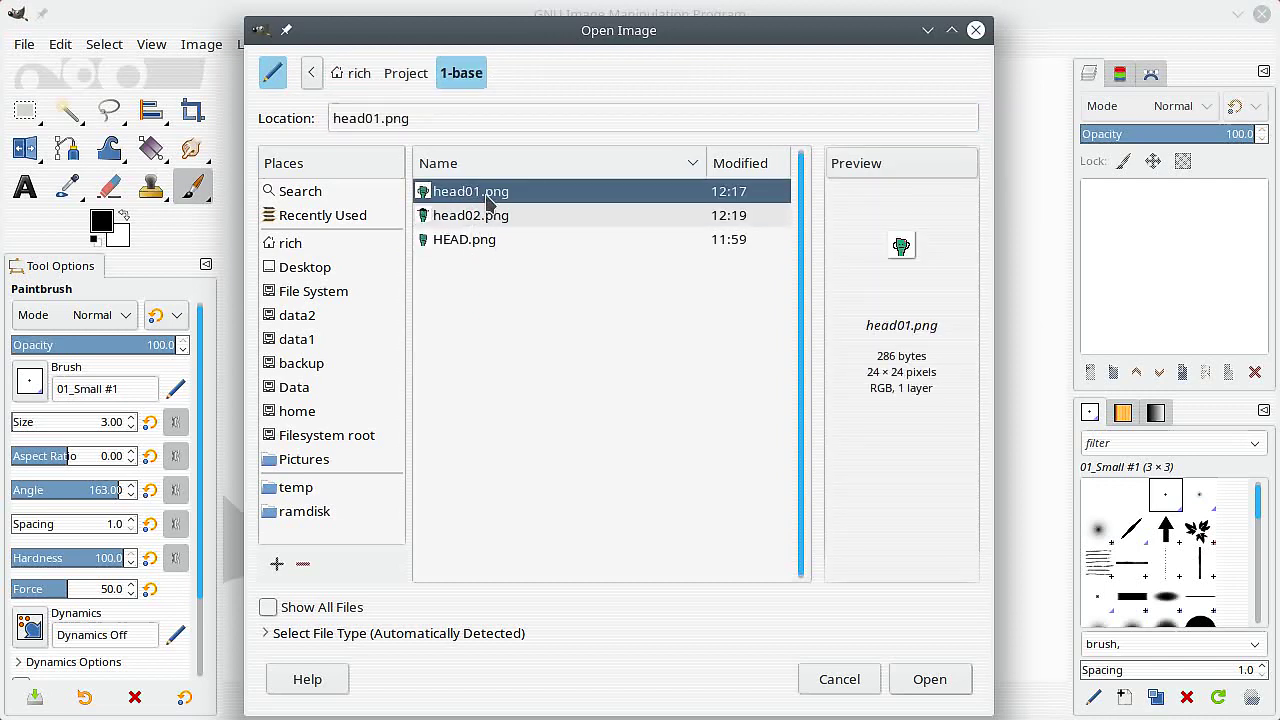
left_click(486, 218)
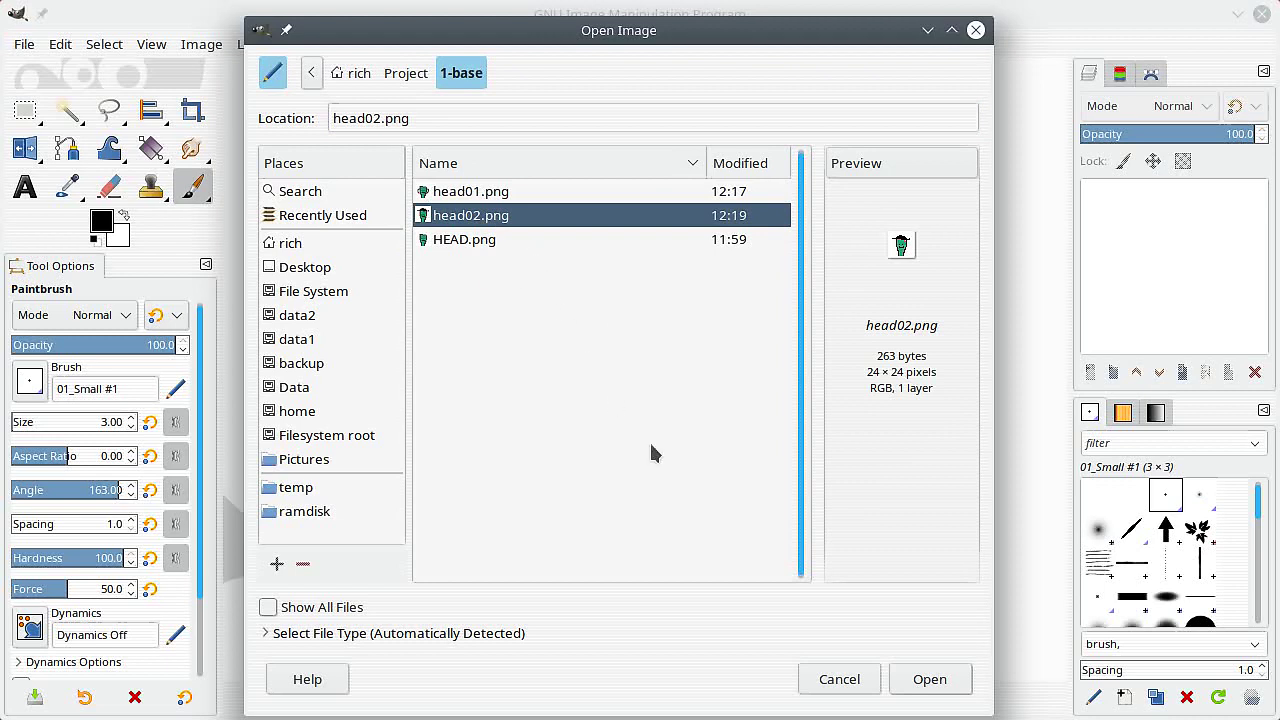
left_click(929, 679)
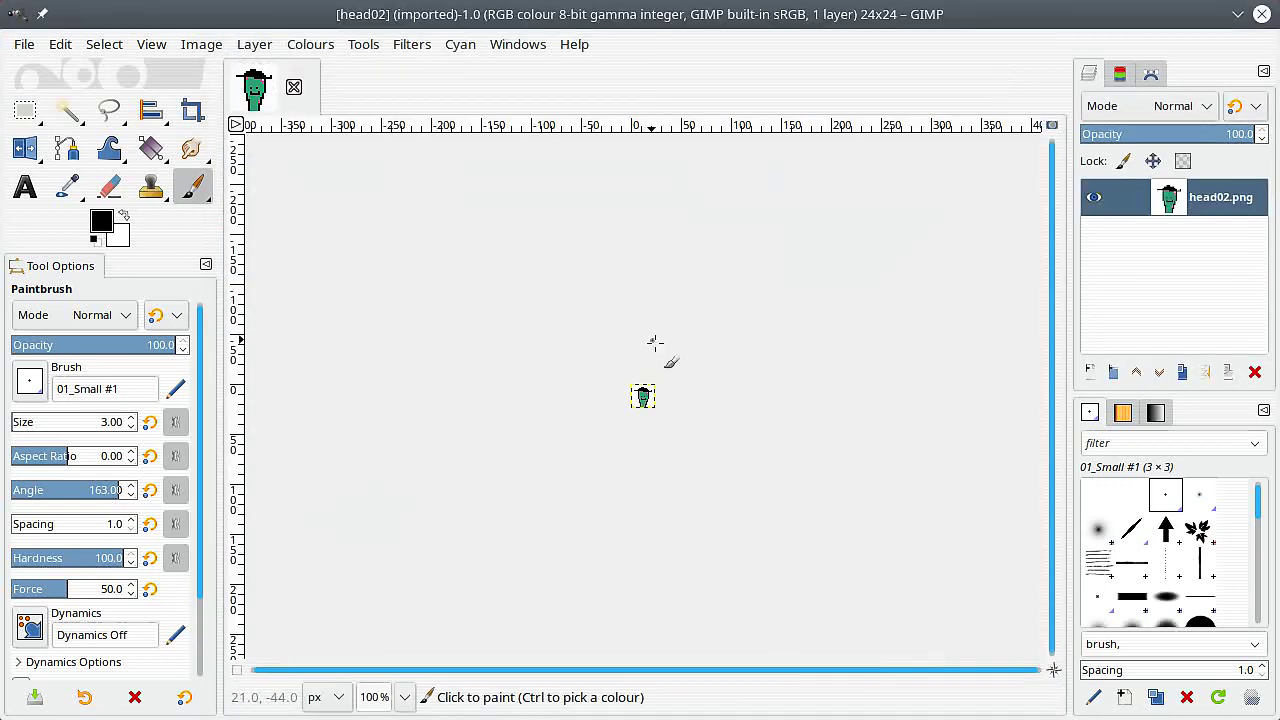
scroll(659, 426, "up", 6)
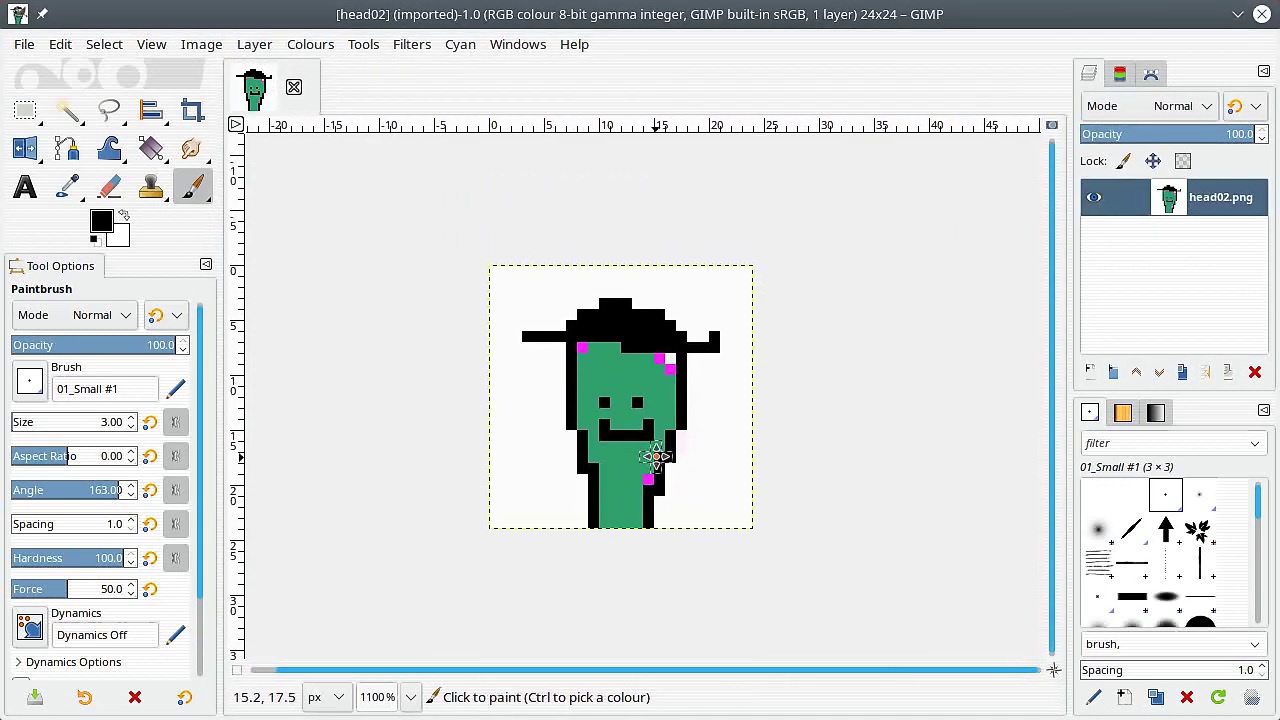
left_click(365, 47)
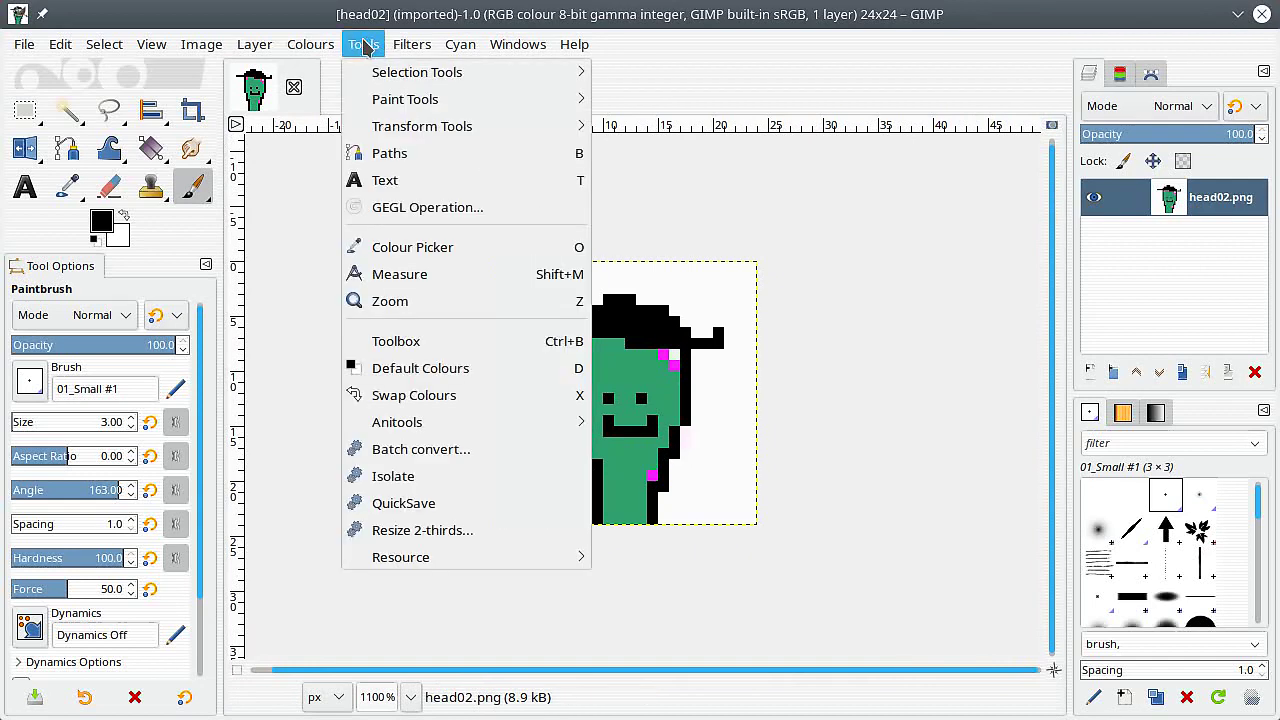
left_click(427, 479)
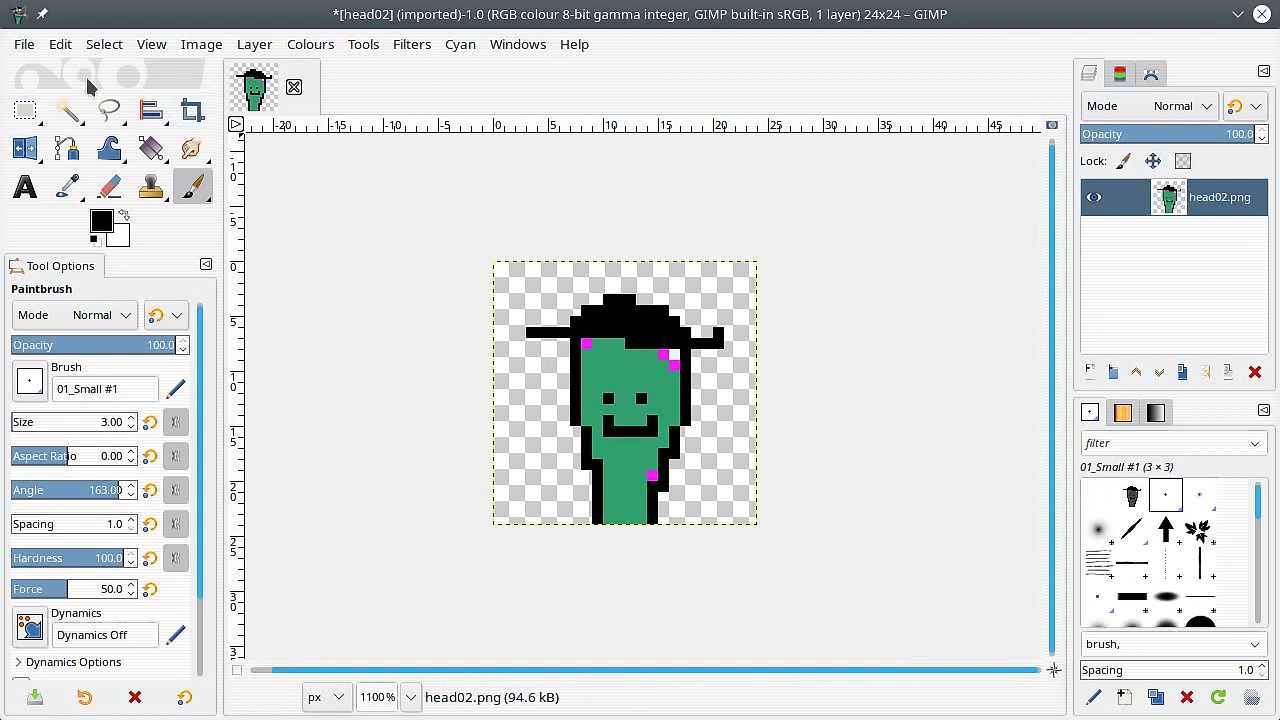
Step: Open head01.png as a second image and remove its white background with the Isolate plug-in
left_click(26, 45)
left_click(84, 127)
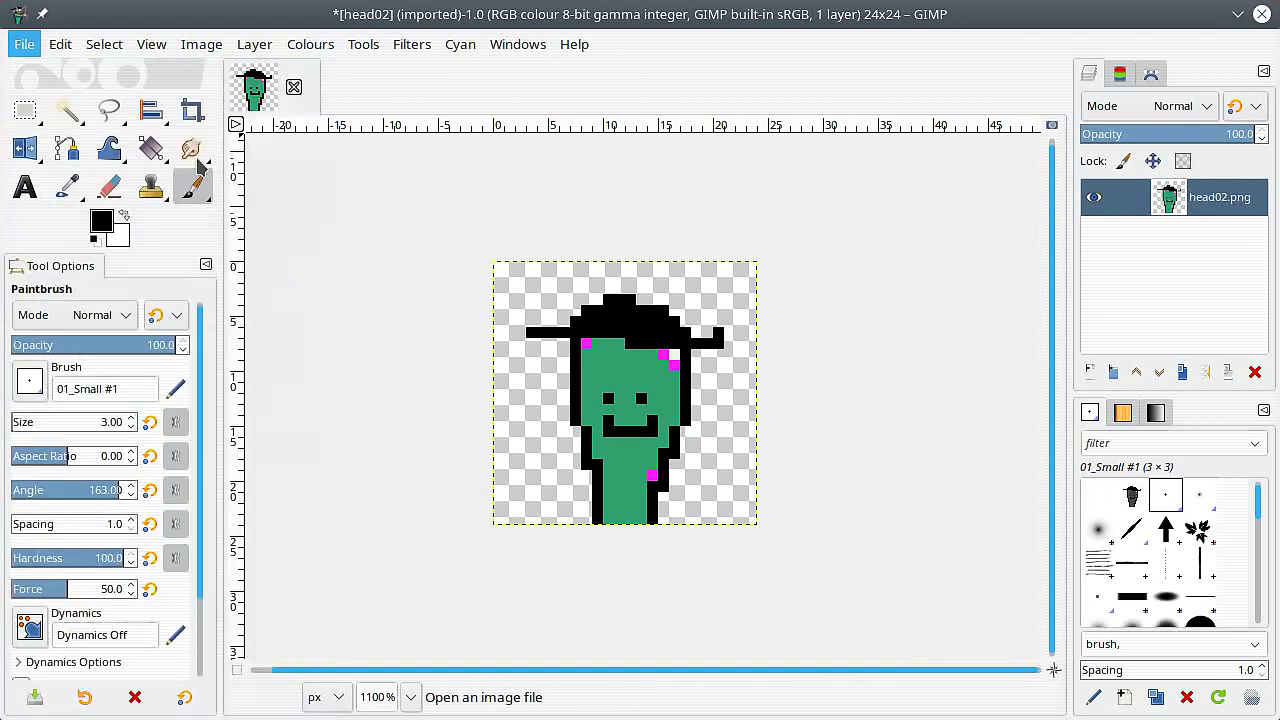
left_click(470, 192)
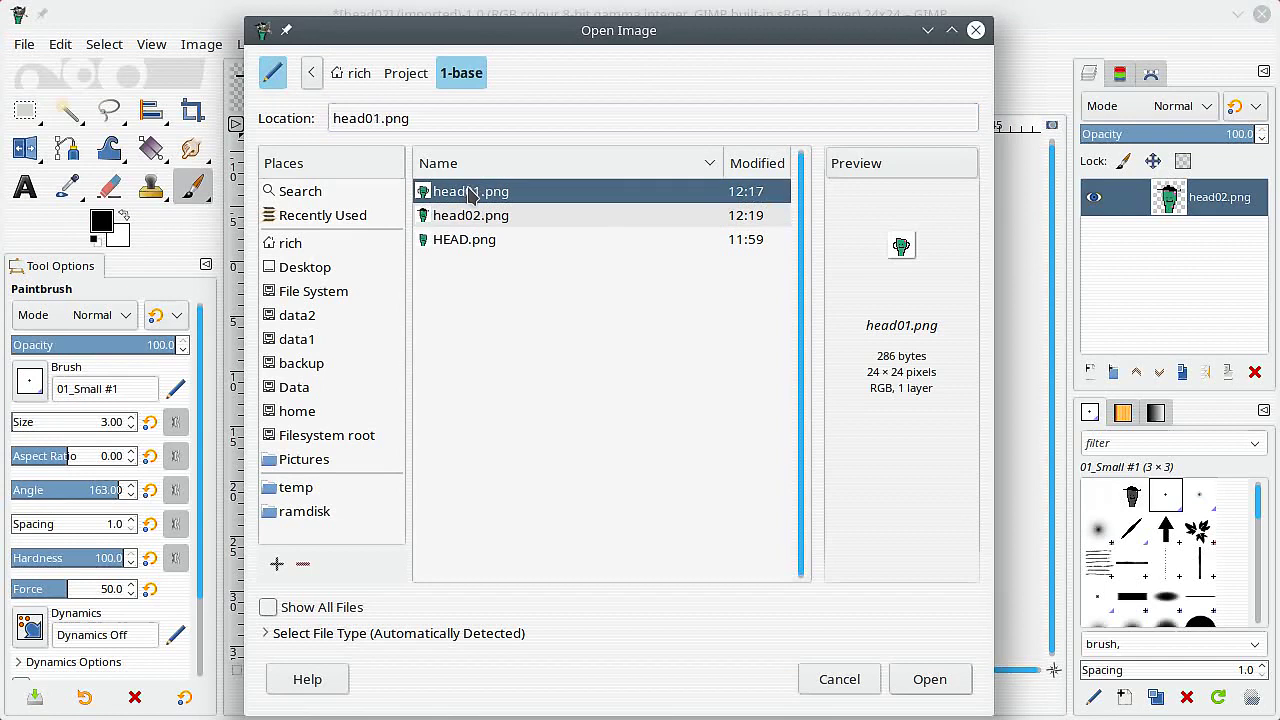
left_click(945, 678)
scroll(663, 391, "up", 7)
left_click_drag(543, 387, 766, 367)
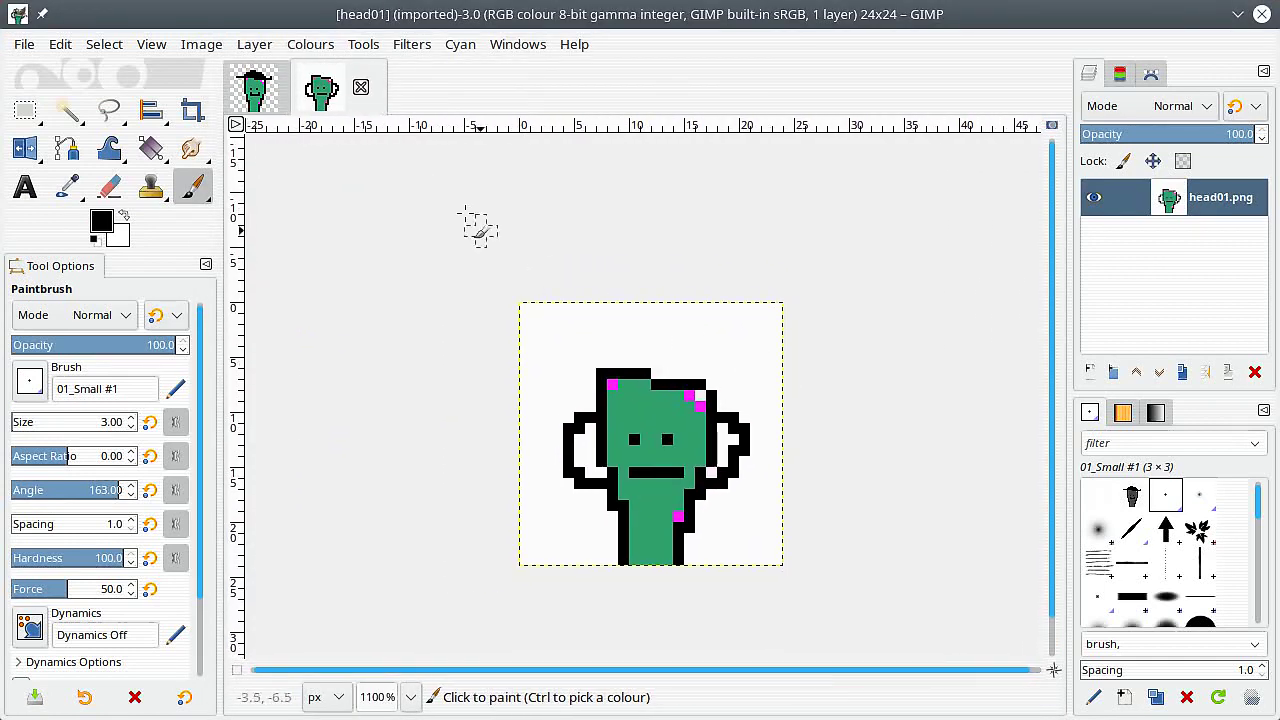
left_click(366, 50)
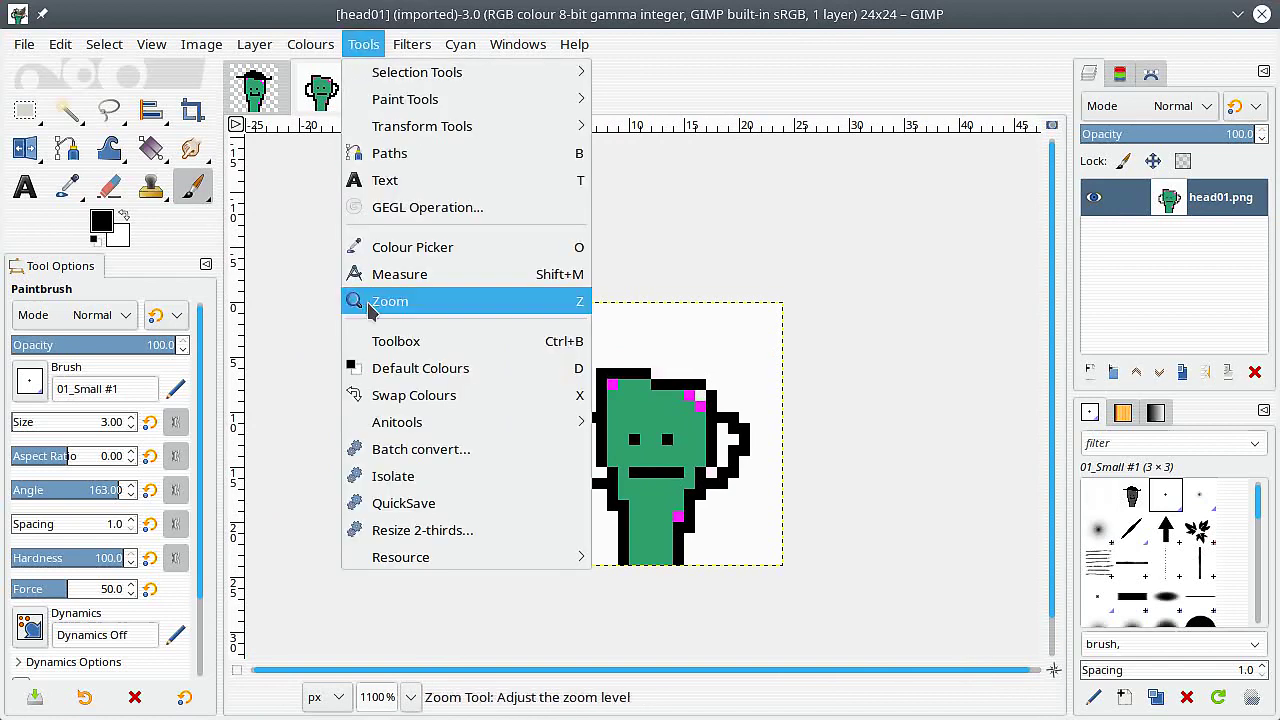
left_click(396, 474)
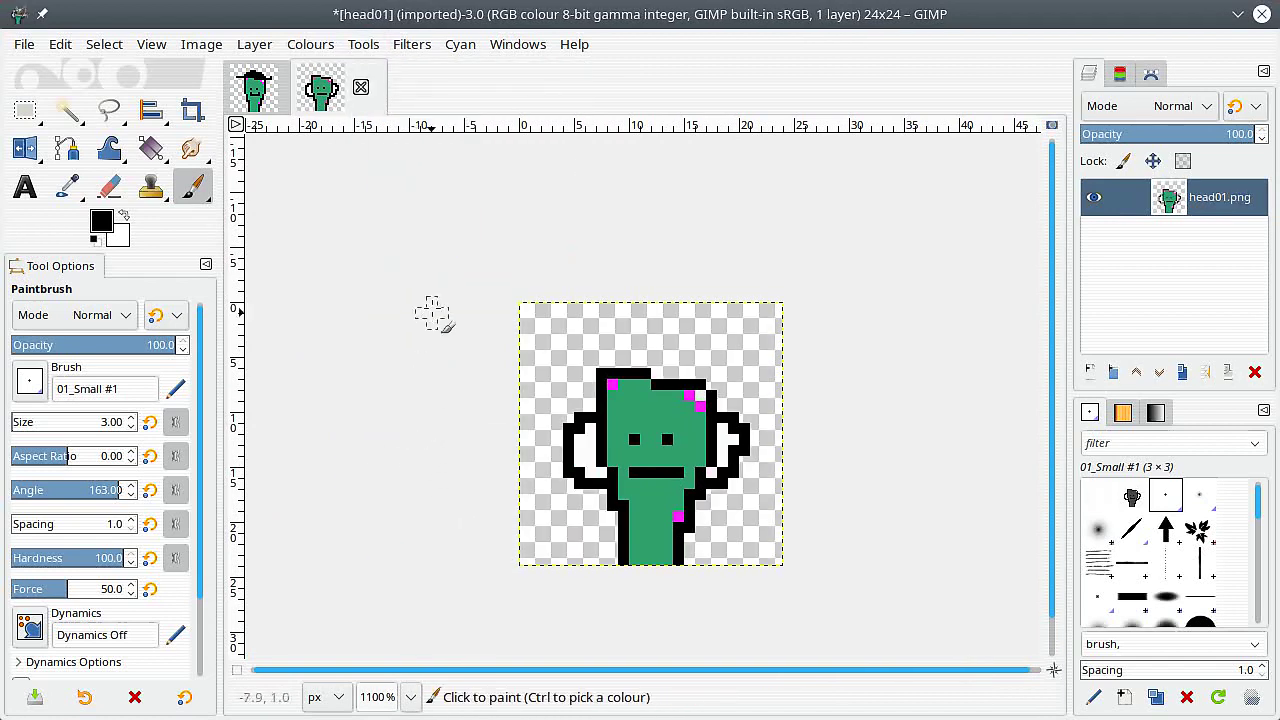
Step: Close both the head01 and head02 images, discarding their changes
left_click(361, 88)
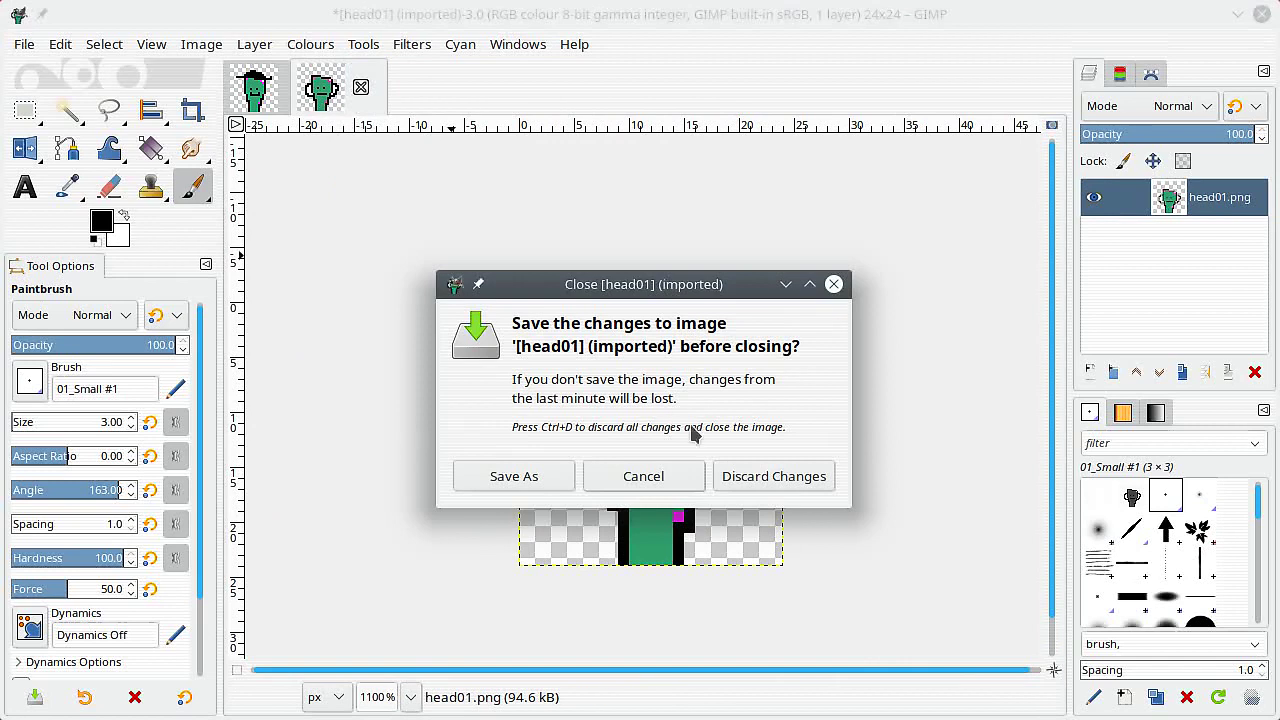
left_click(723, 475)
left_click(294, 87)
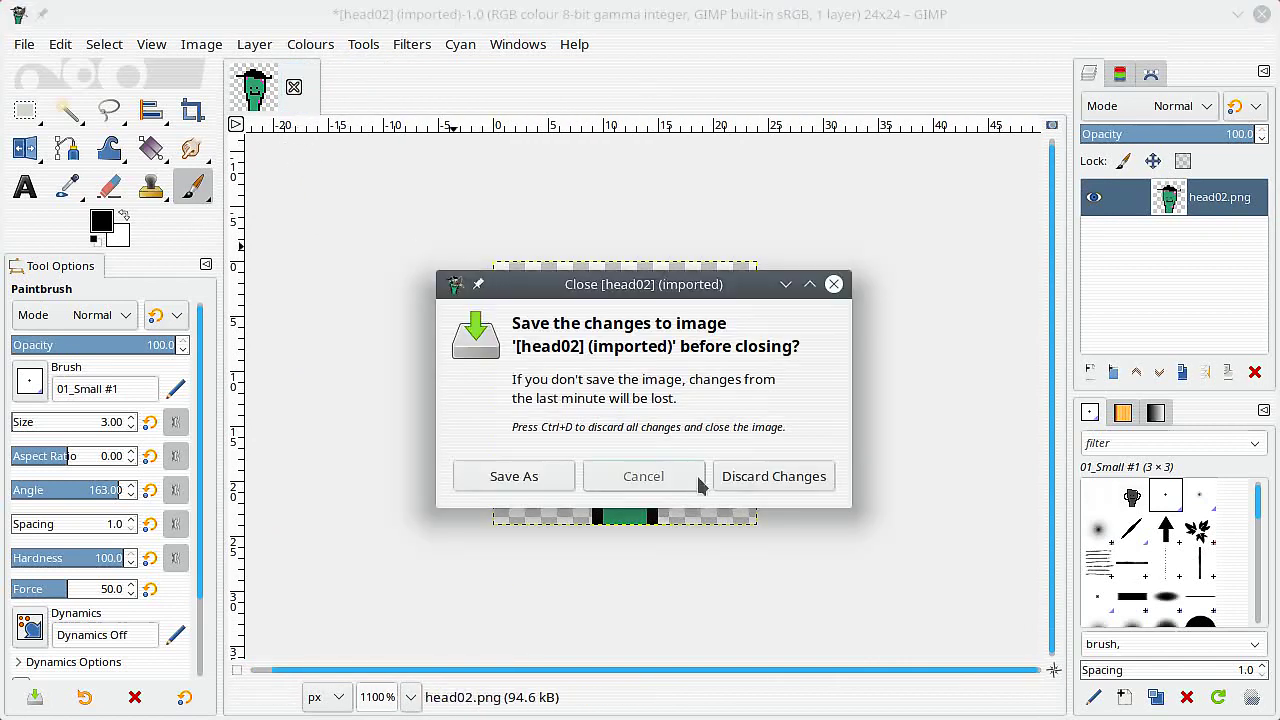
left_click(768, 480)
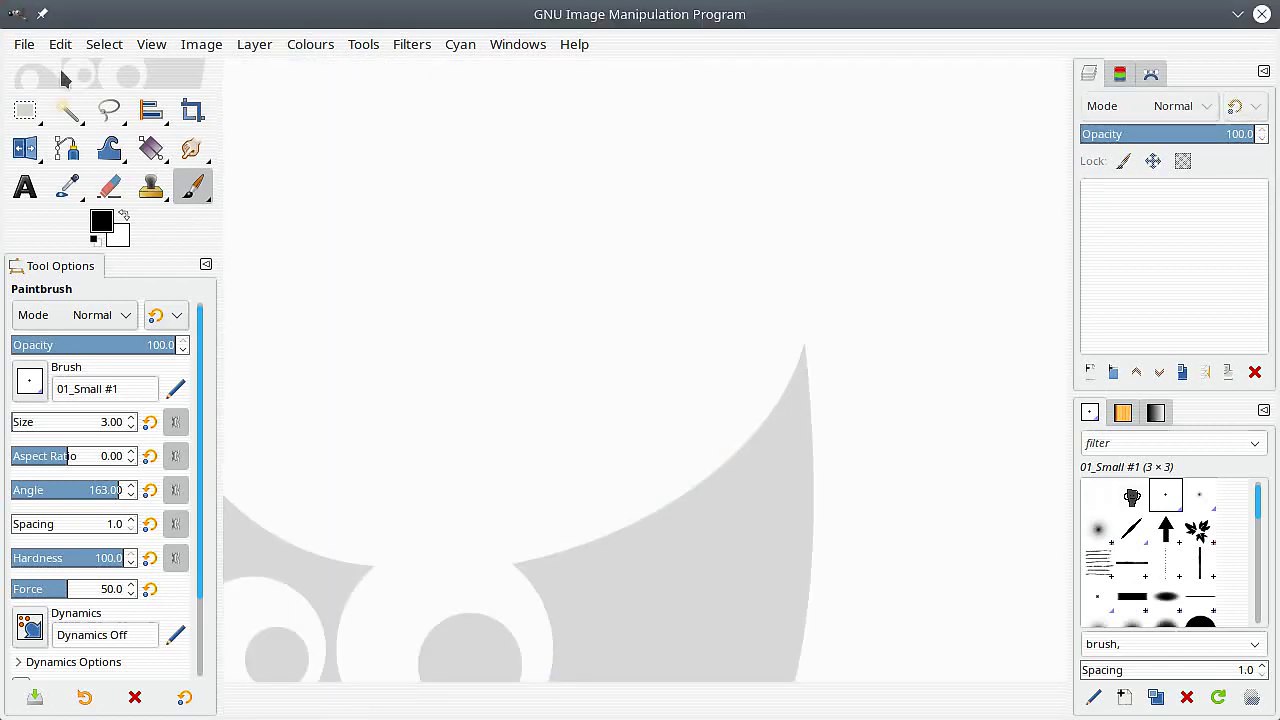
Step: Create a new blank image of 800 × 500 pixels
left_click(24, 44)
left_click(68, 76)
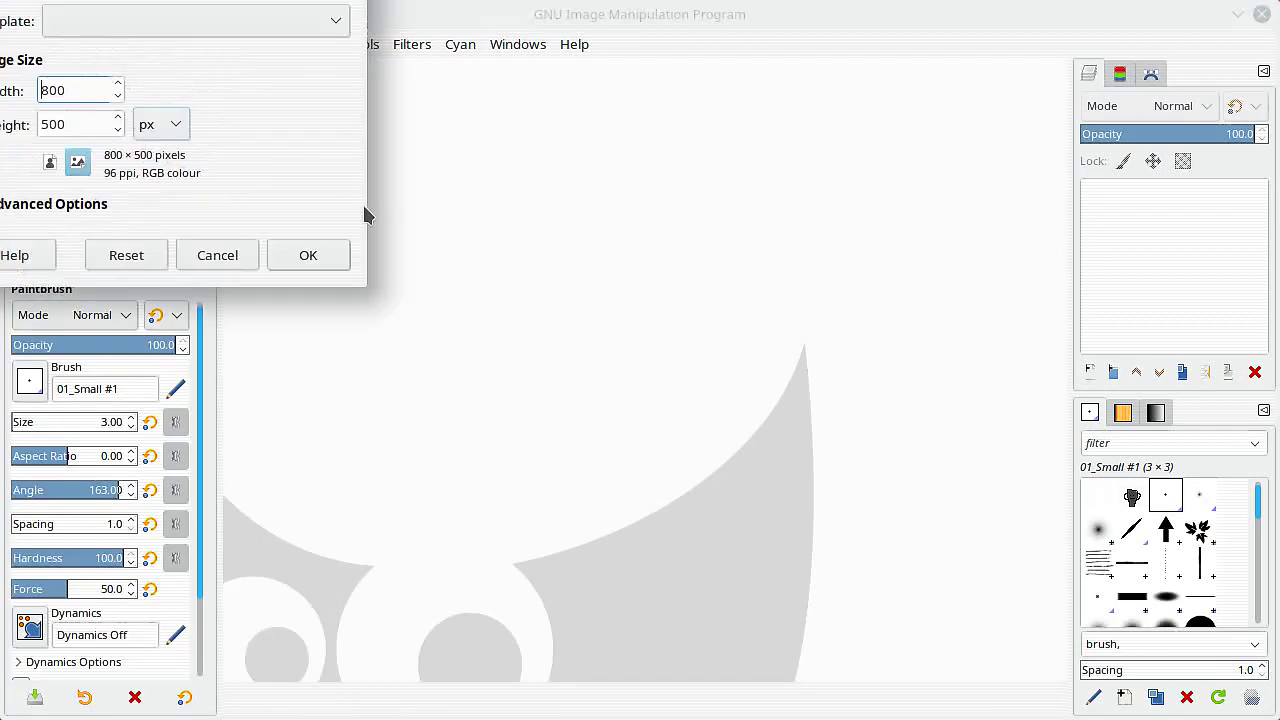
left_click(317, 254)
scroll(498, 264, "down", 1)
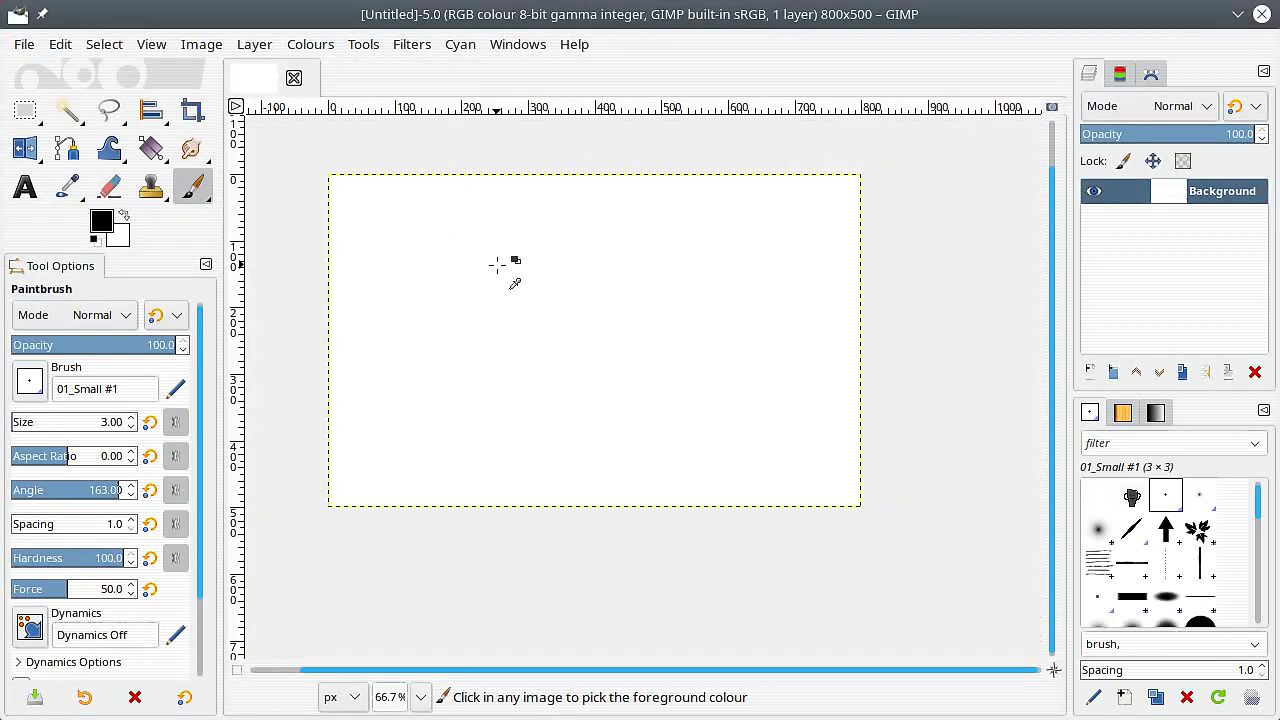
Step: Start the Batch convert plug-in and set its operation to CUSTOM
left_click(365, 45)
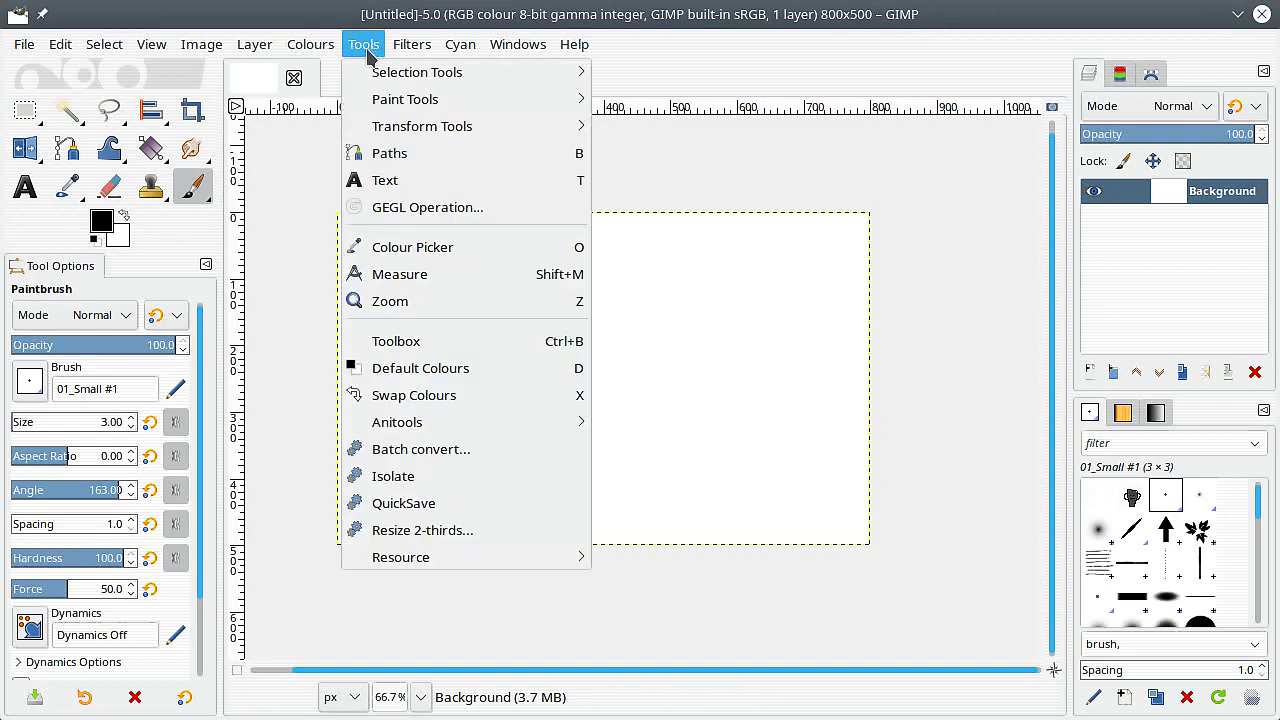
left_click(449, 449)
left_click_drag(613, 36, 571, 28)
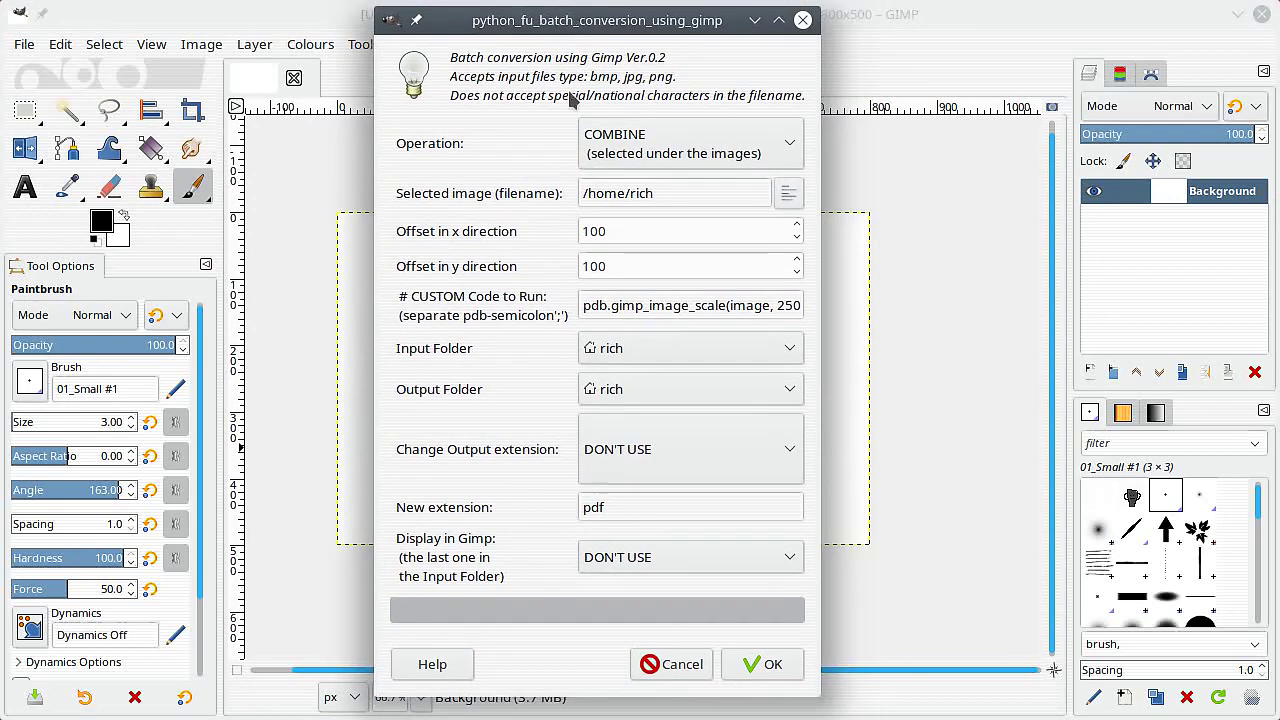
left_click(650, 148)
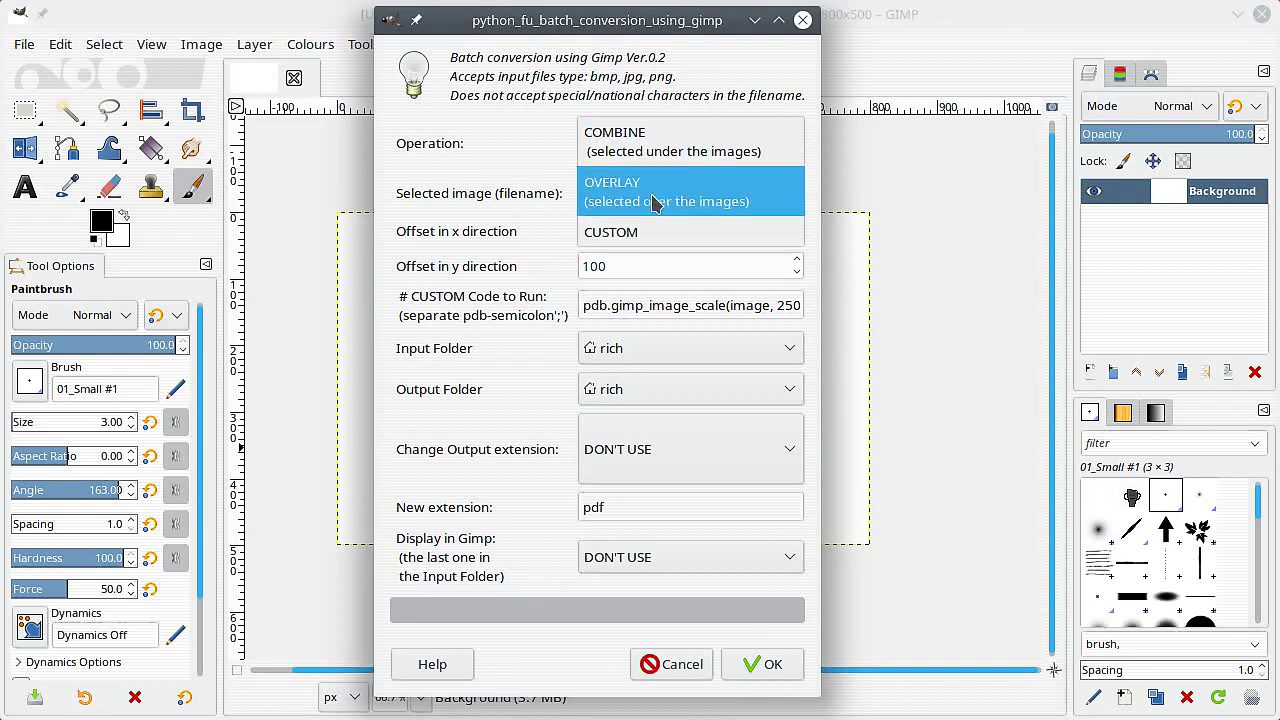
left_click(652, 233)
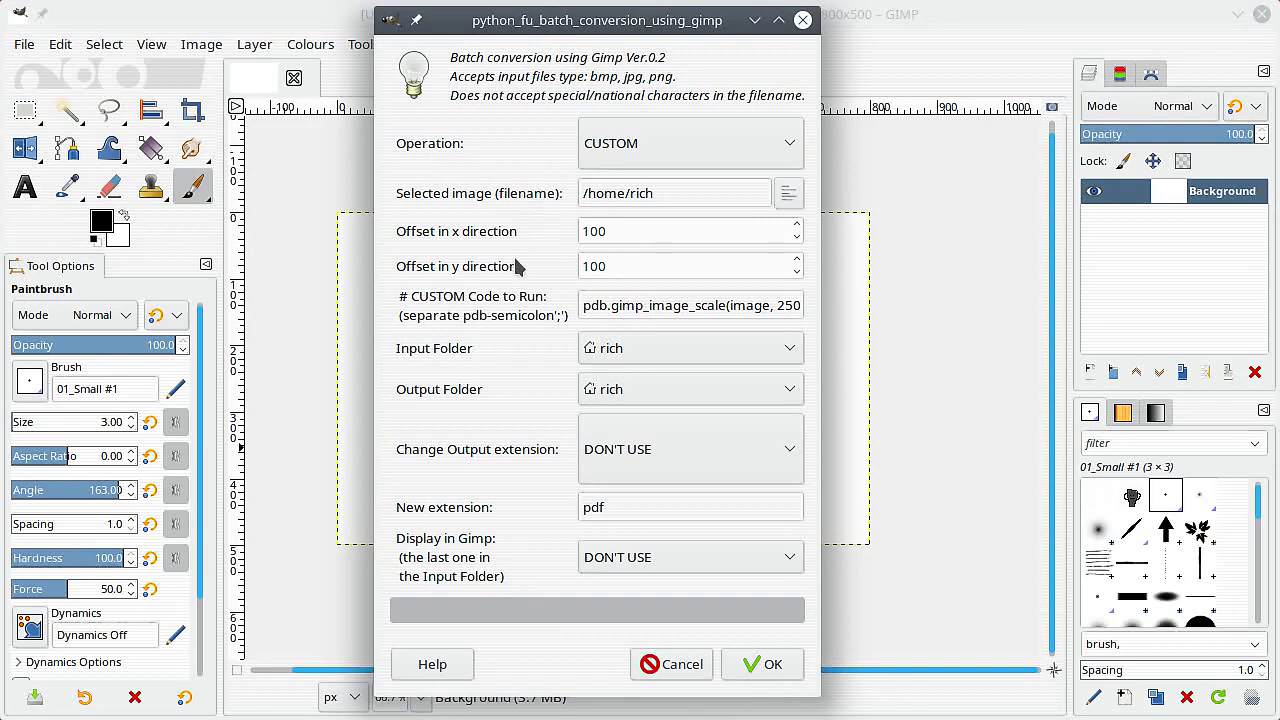
Step: Replace the batch conversion's custom code with pdb.python_fu_isolate(image,layer), taken from the KWrite note
left_click(623, 232)
left_click(622, 265)
left_click(585, 305)
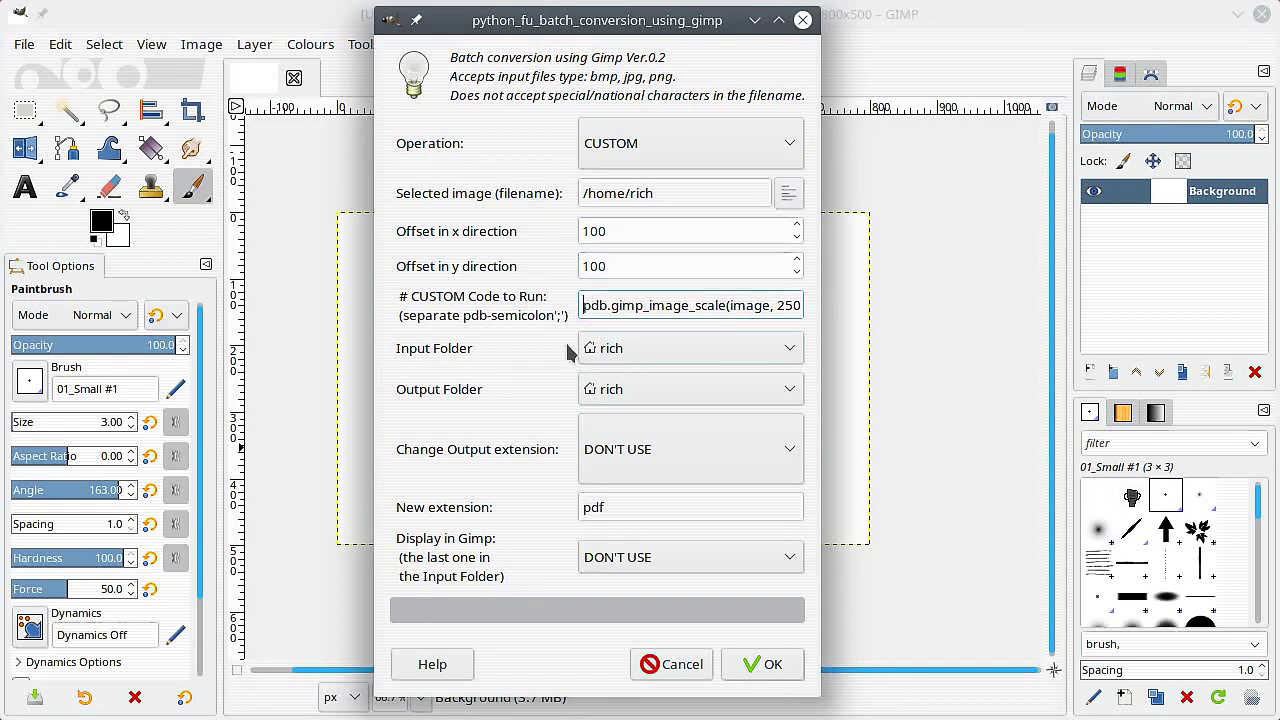
key("End")
key("Delete")
key("Delete")
key("Delete")
key("Delete")
key("Delete")
key("Delete")
key("Delete")
key("Delete")
key("Delete")
key("Delete")
key("Delete")
key("Delete")
key("Delete")
key("Delete")
key("Delete")
key("Delete")
key("Delete")
key("Delete")
key("Delete")
key("Delete")
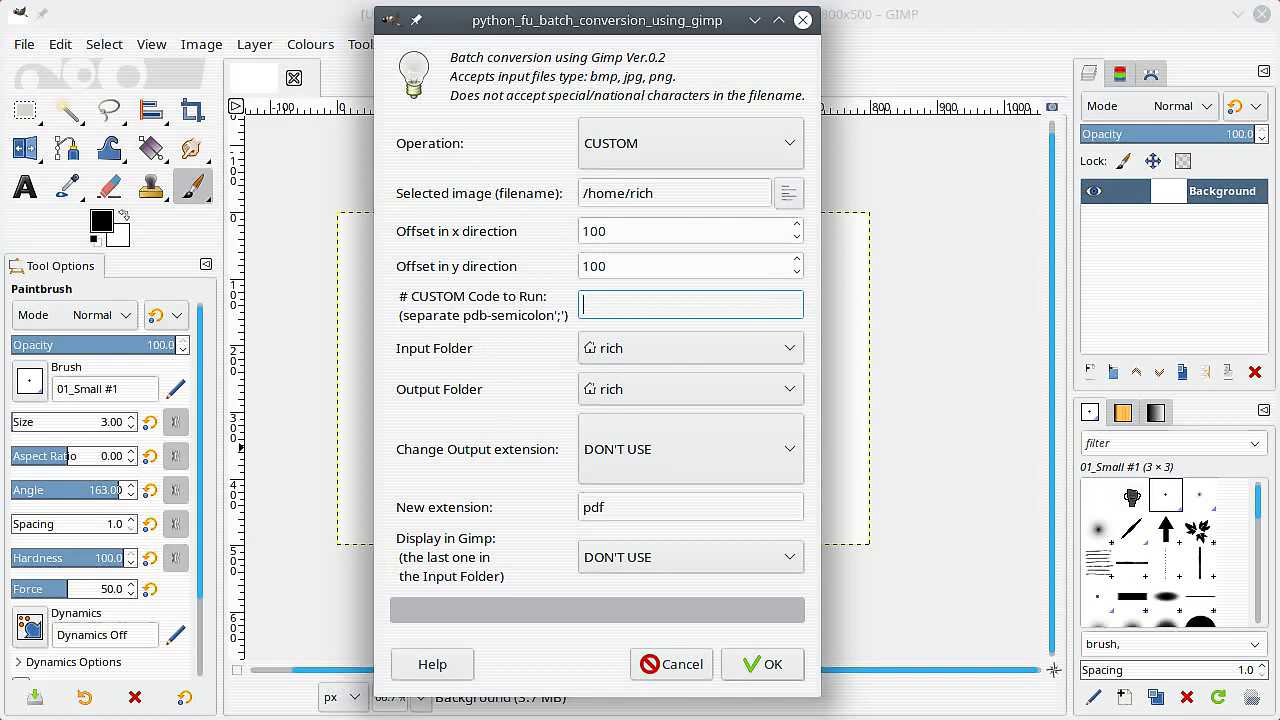
left_click_drag(634, 719, 671, 234)
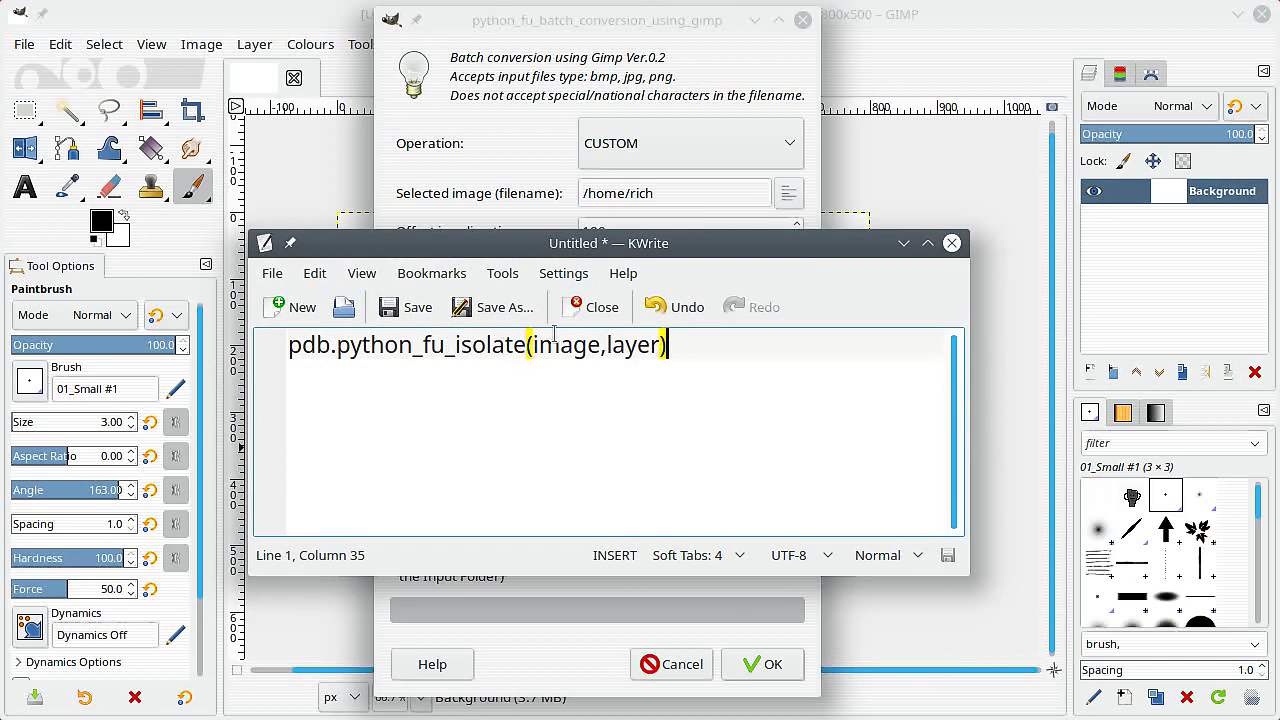
right_click(586, 306)
left_click(623, 369)
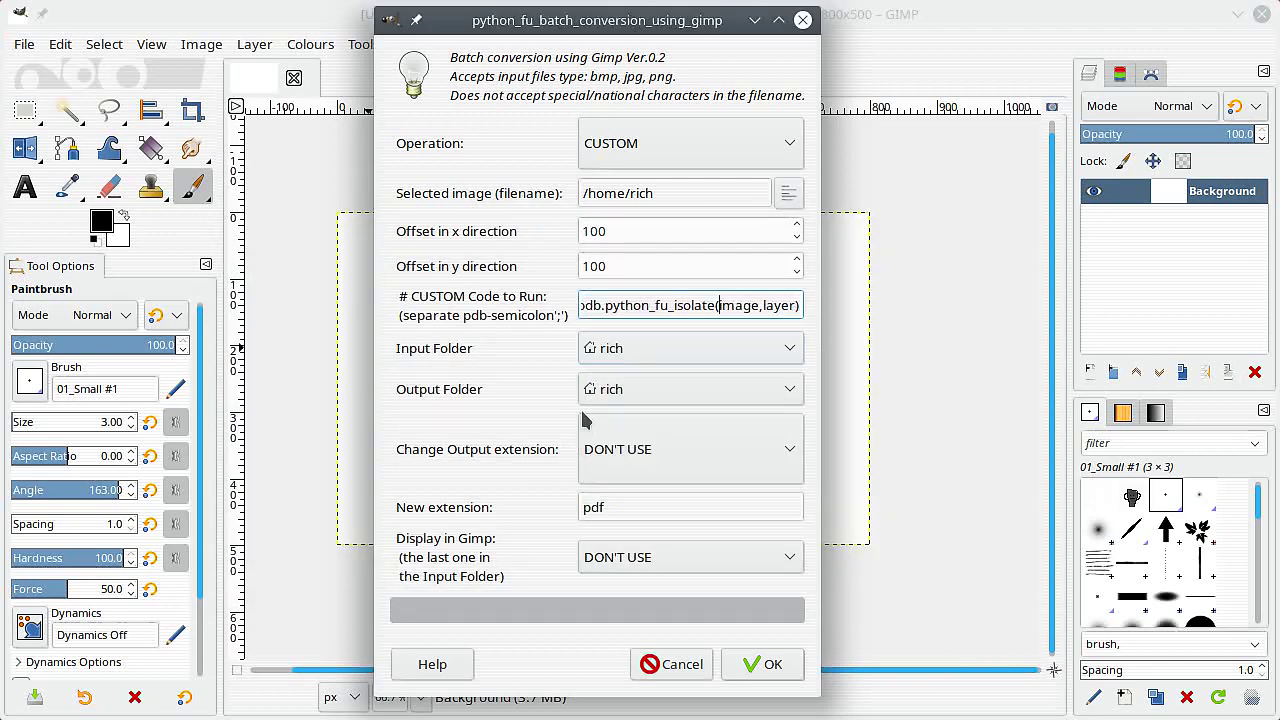
key("Home")
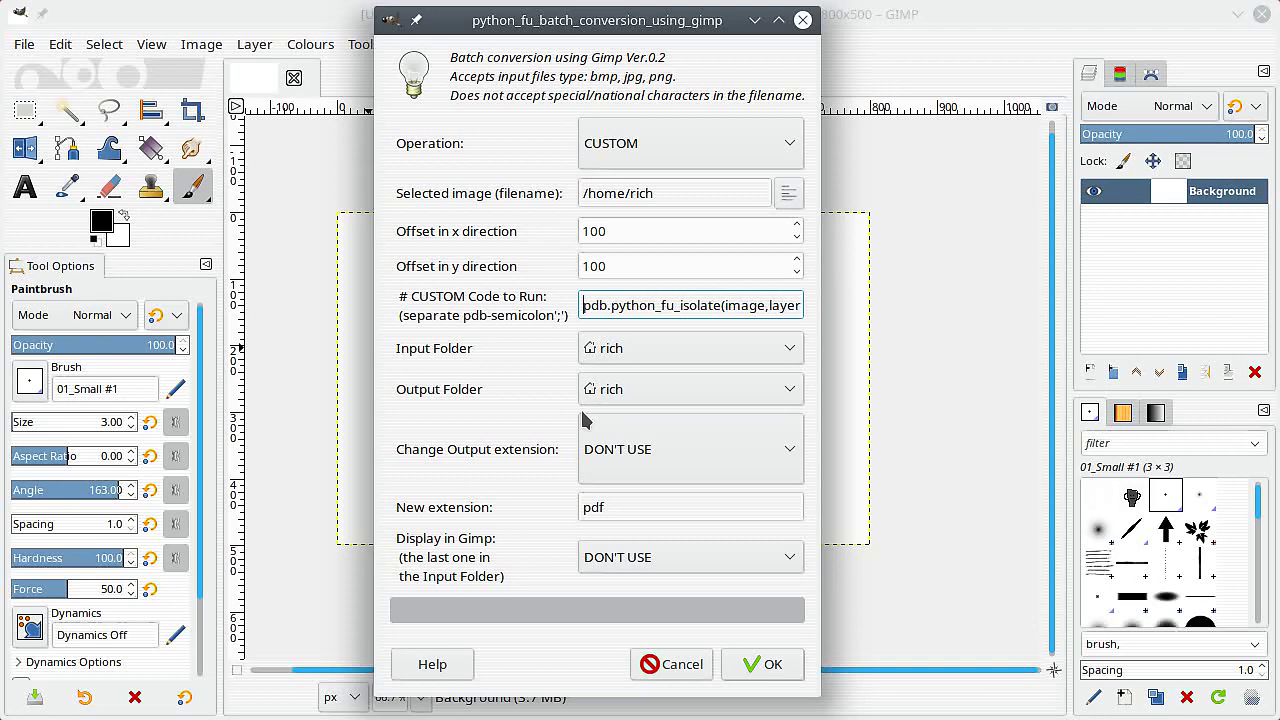
Step: Set the batch conversion's input folder to the 1-base folder inside Project in the home directory
left_click(665, 350)
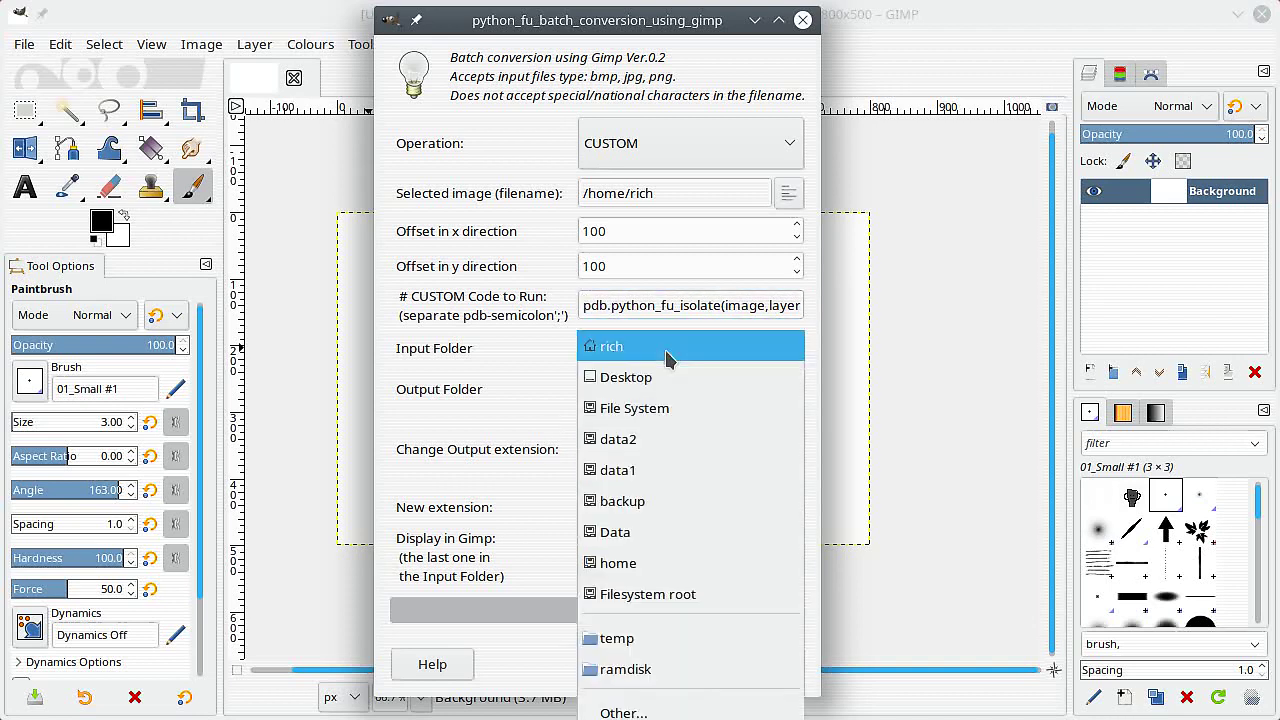
left_click(665, 350)
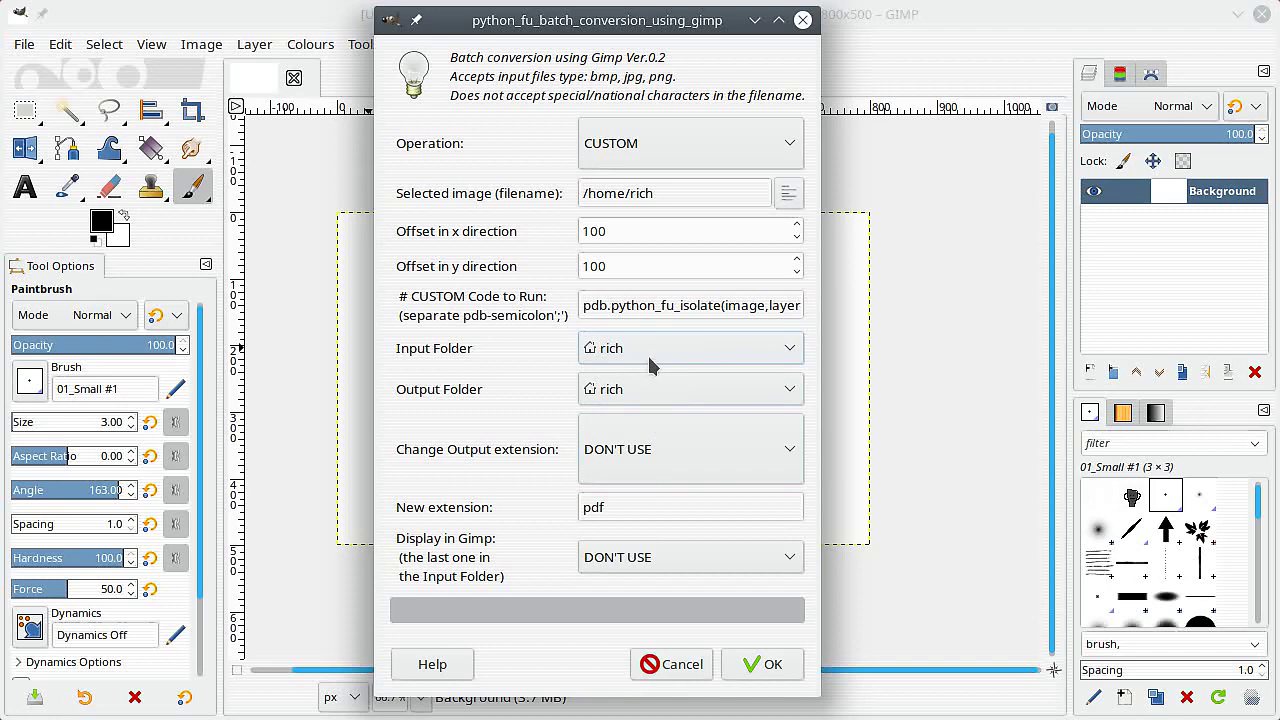
left_click(652, 378)
left_click(640, 712)
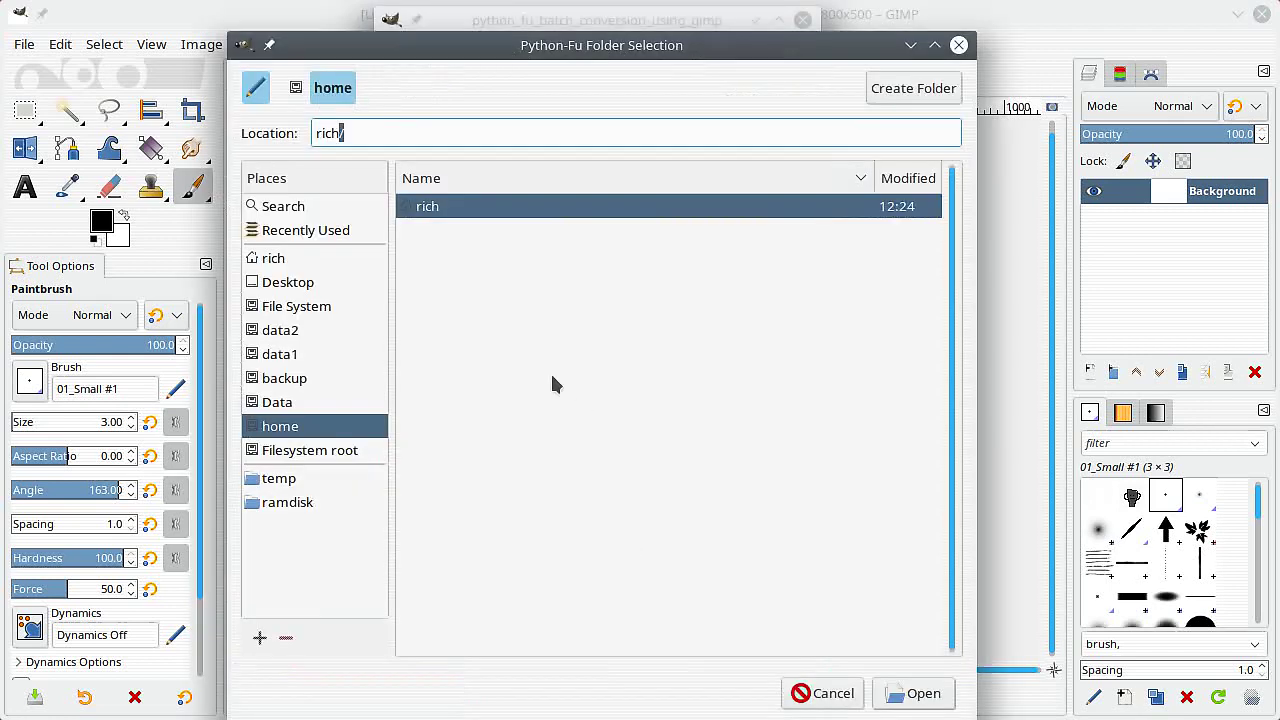
left_click(300, 258)
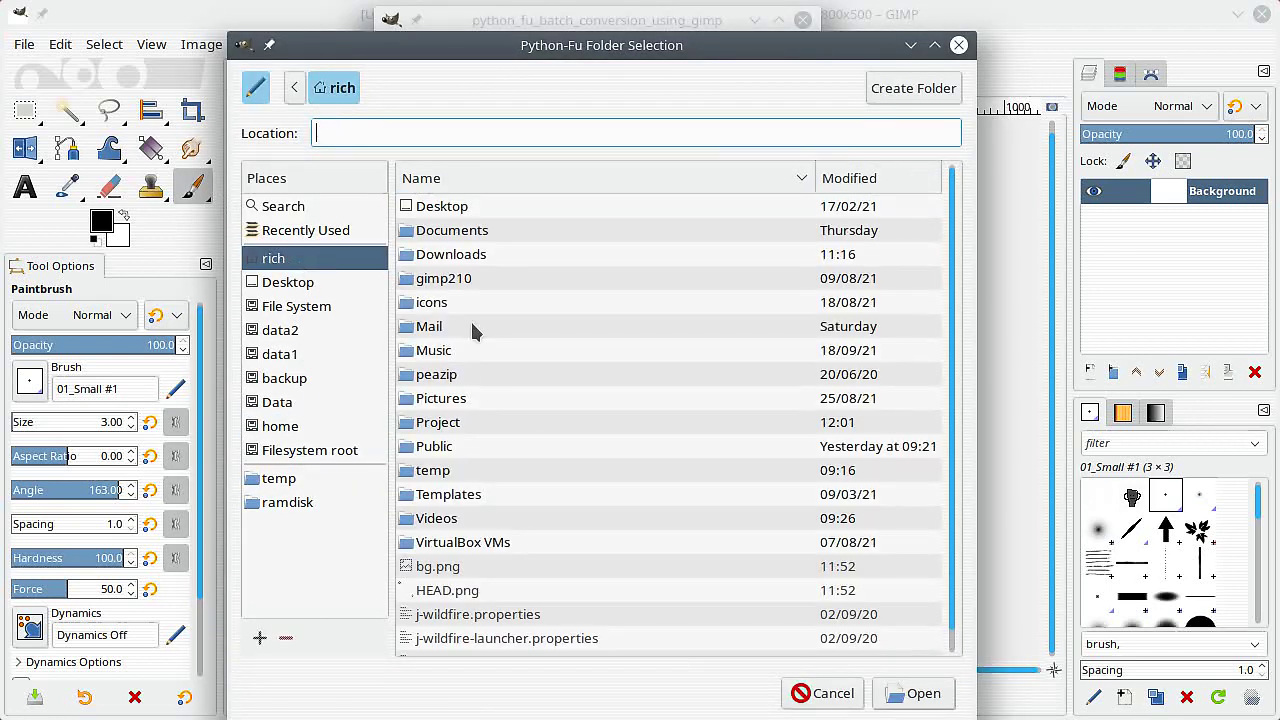
double_click(458, 424)
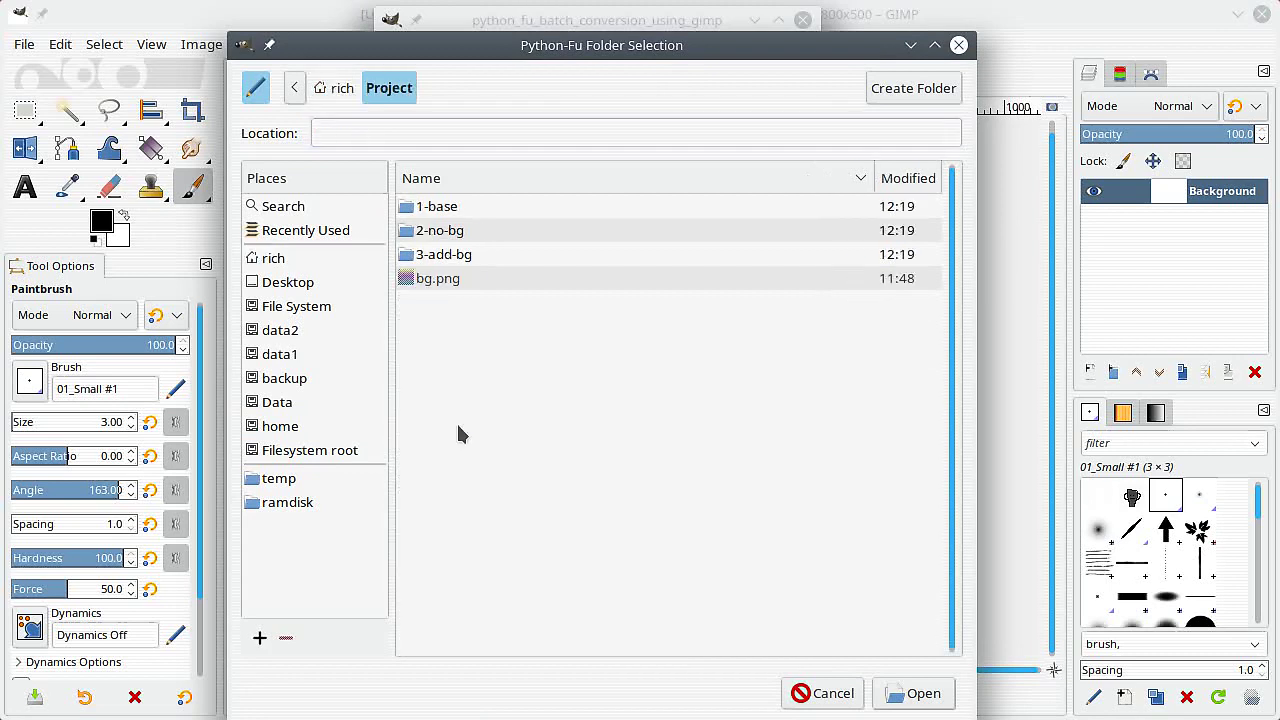
double_click(448, 214)
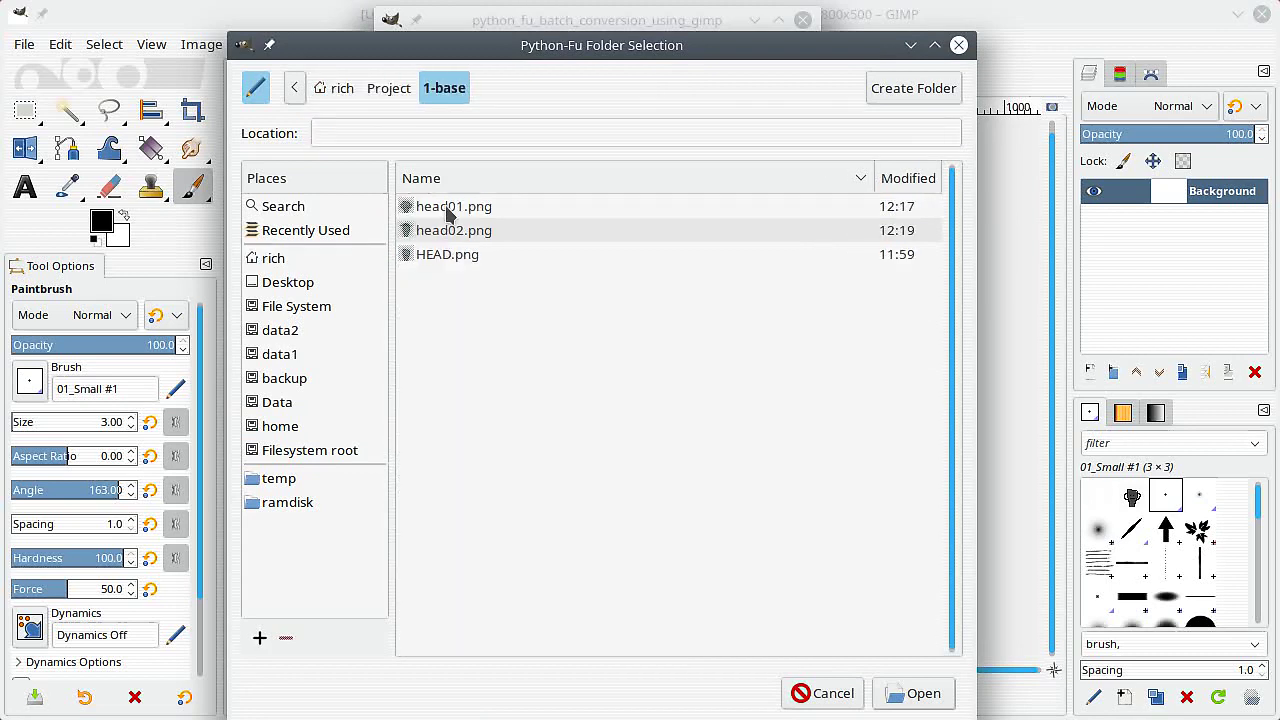
left_click(912, 697)
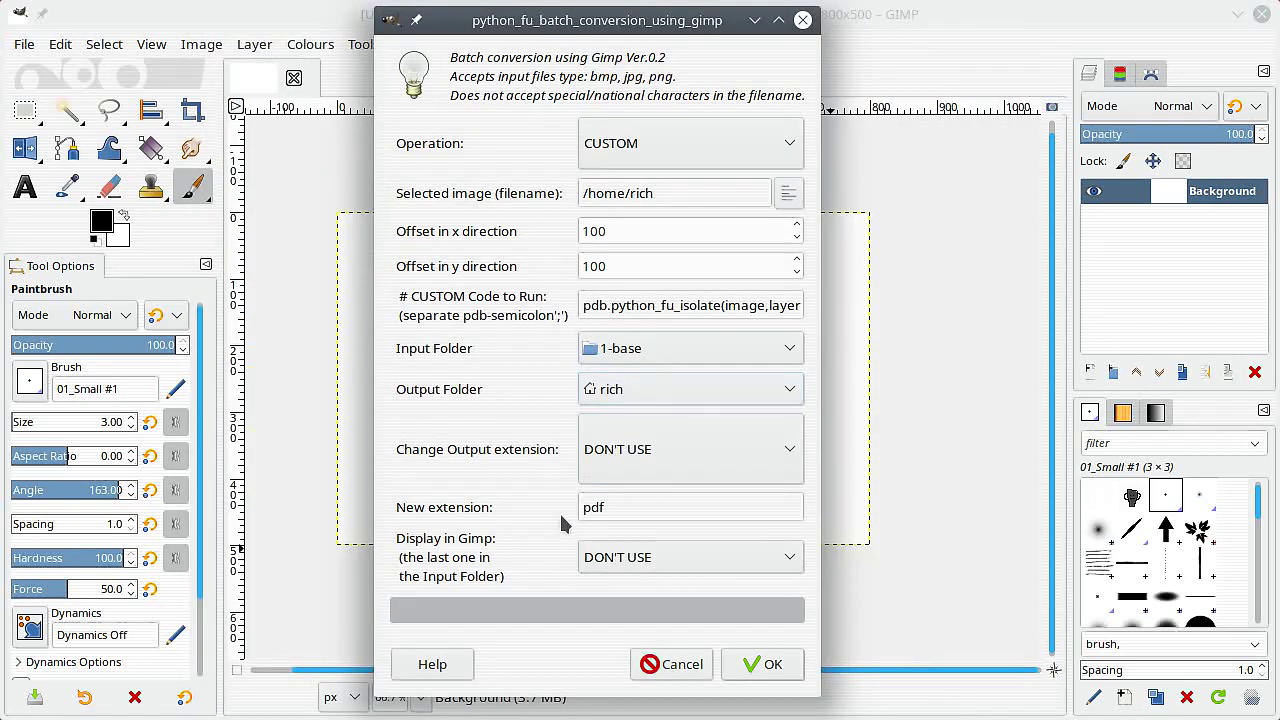
Step: Set the output folder to 2-no-bg inside Project and run the batch conversion
left_click(648, 392)
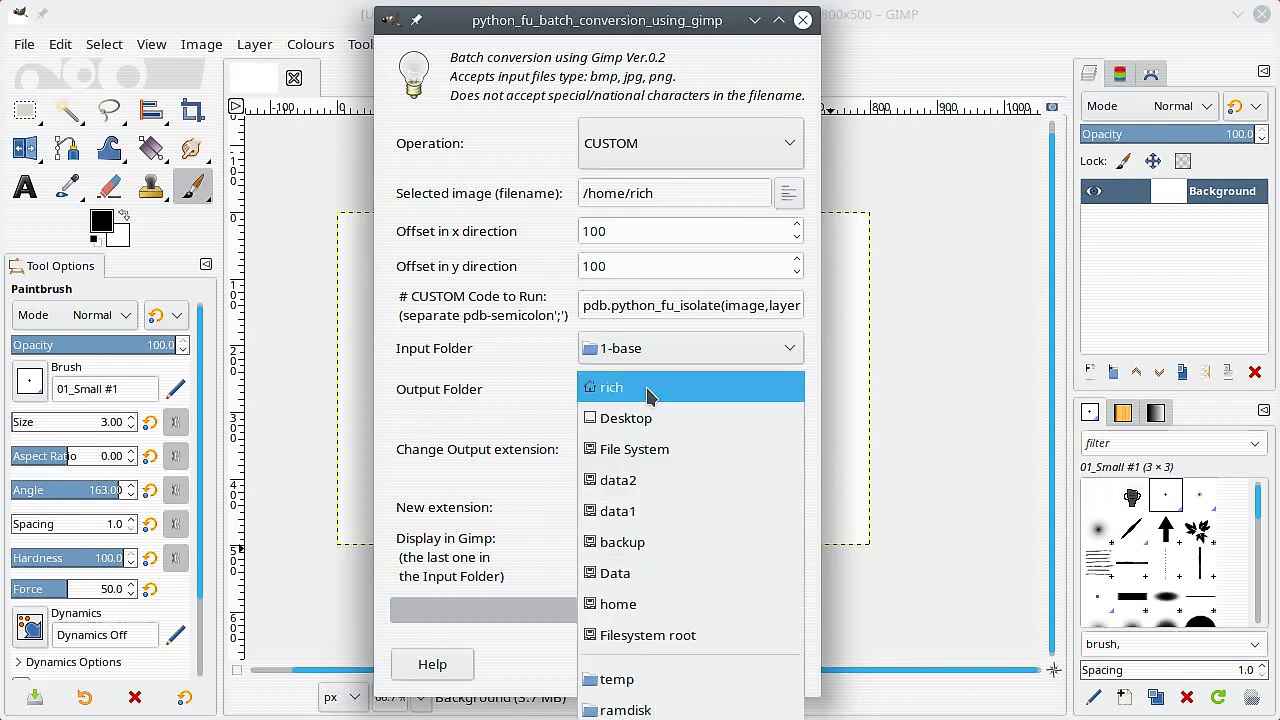
left_click(653, 666)
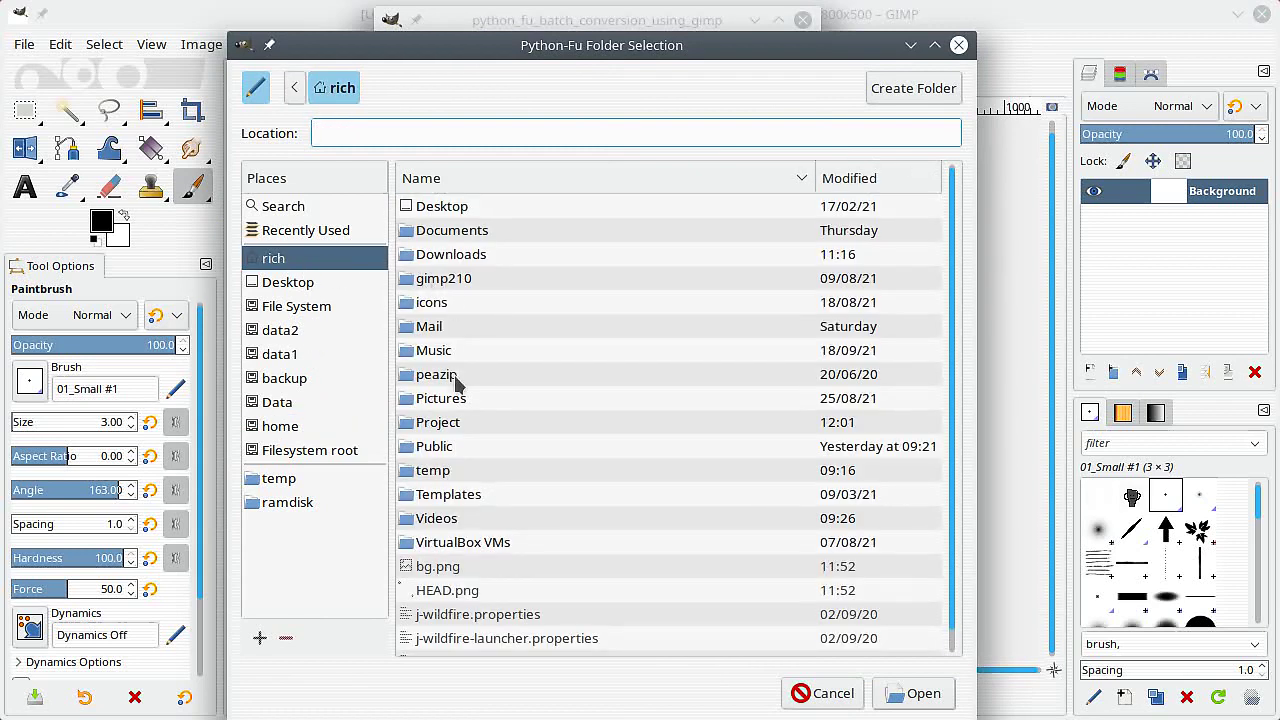
double_click(453, 426)
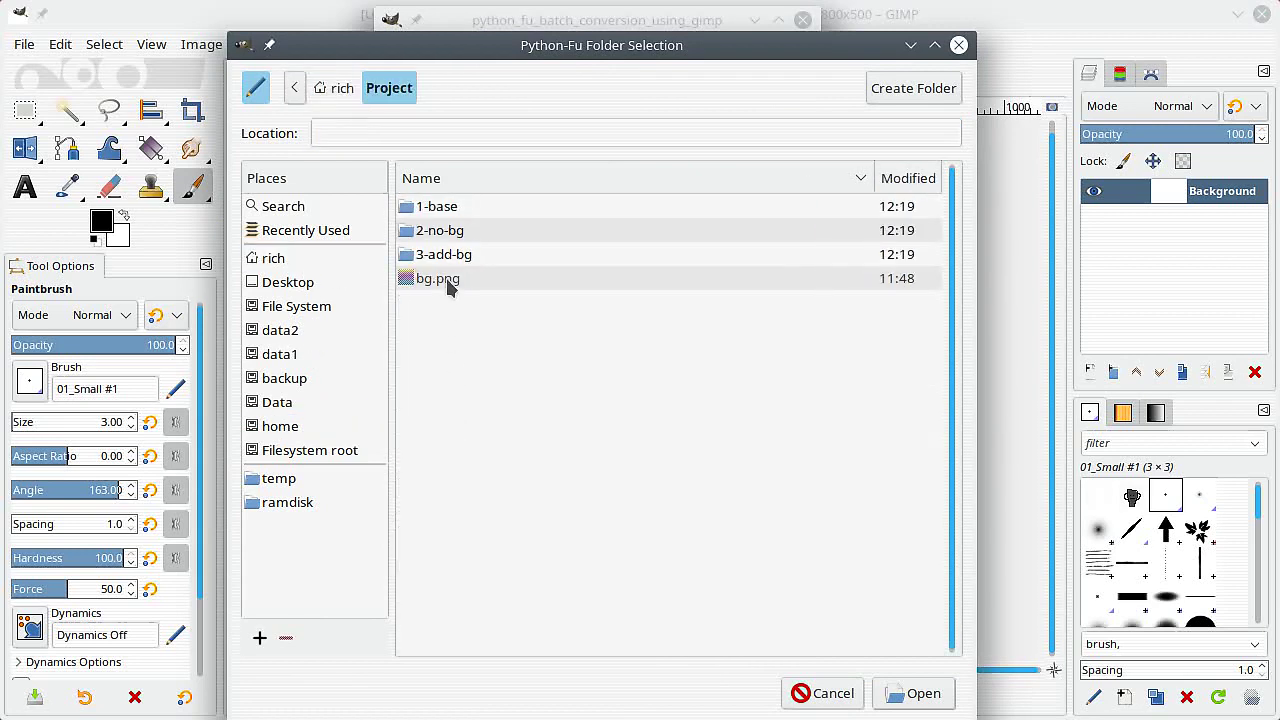
left_click(447, 232)
left_click(905, 693)
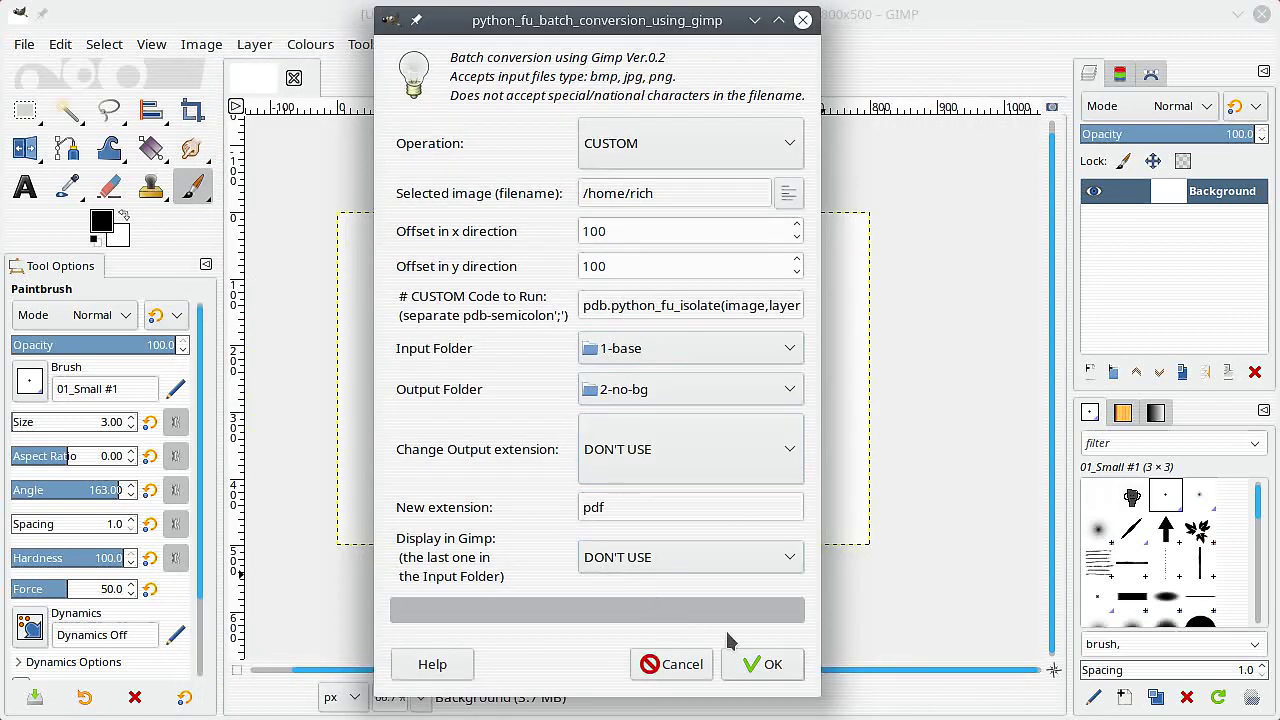
left_click(763, 666)
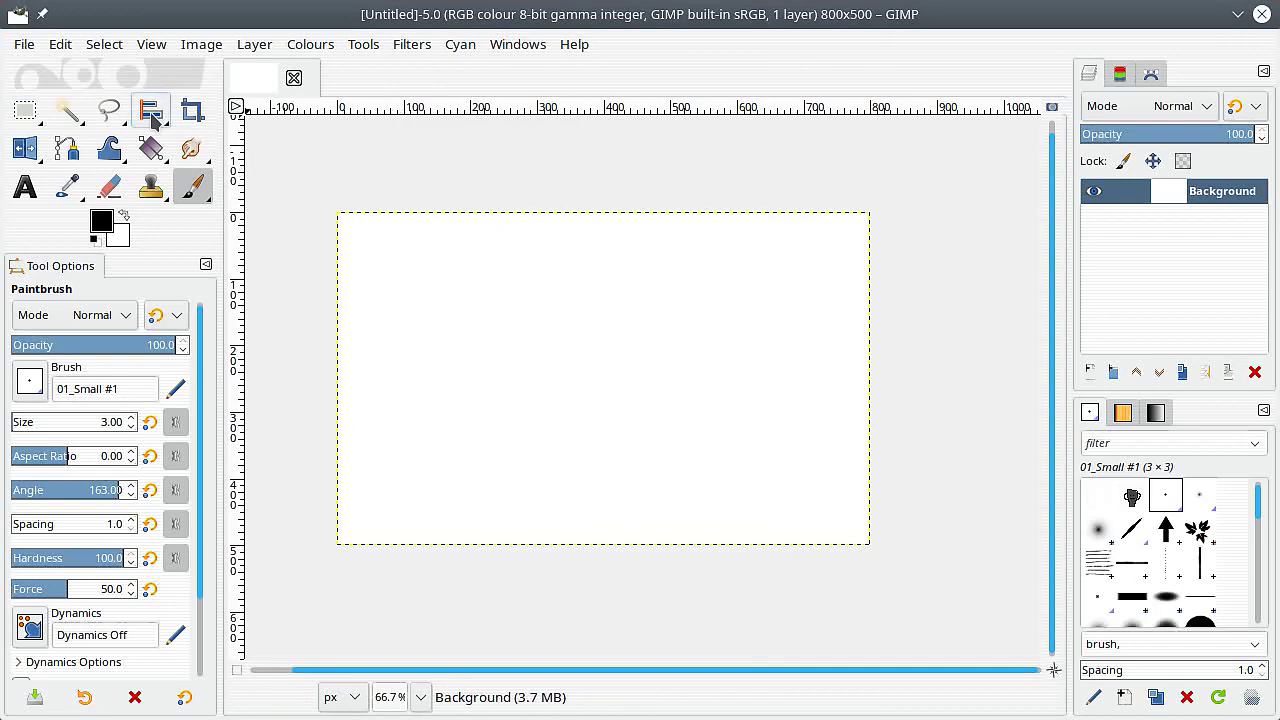
Step: Preview the processed images in Project's 2-no-bg folder and open HEAD.png from there
left_click(24, 44)
left_click(80, 125)
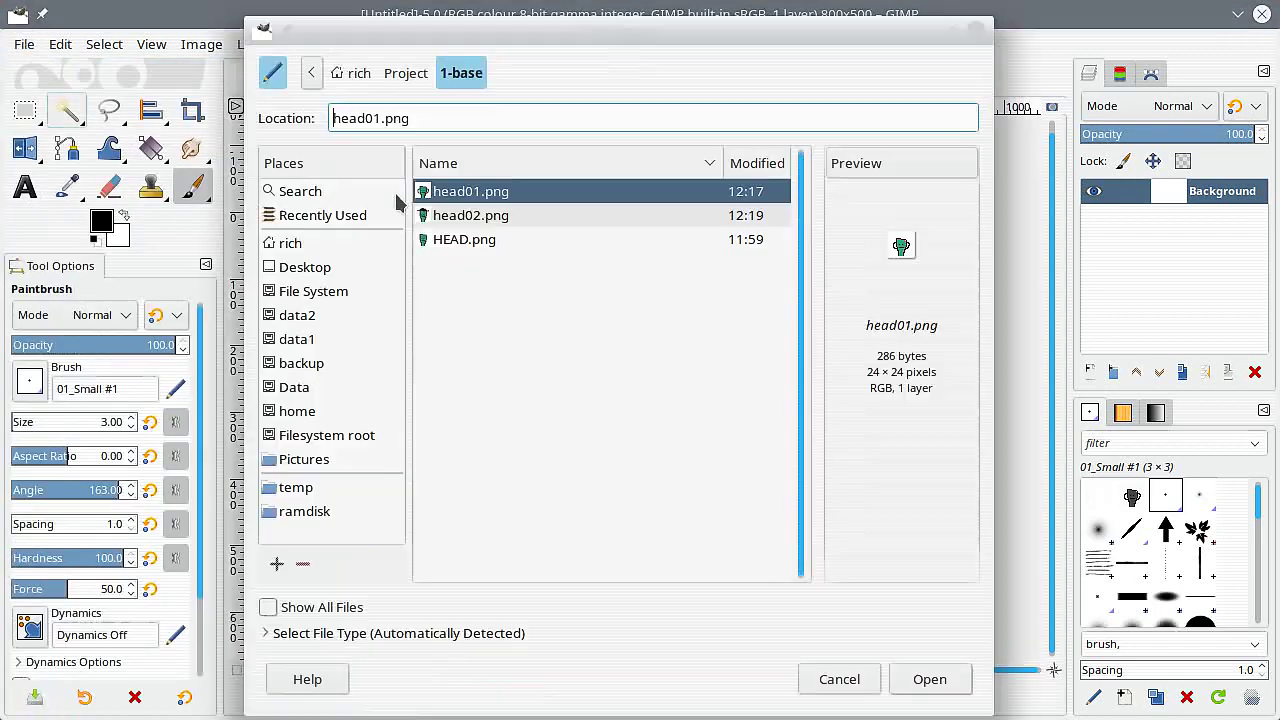
left_click(406, 73)
double_click(480, 215)
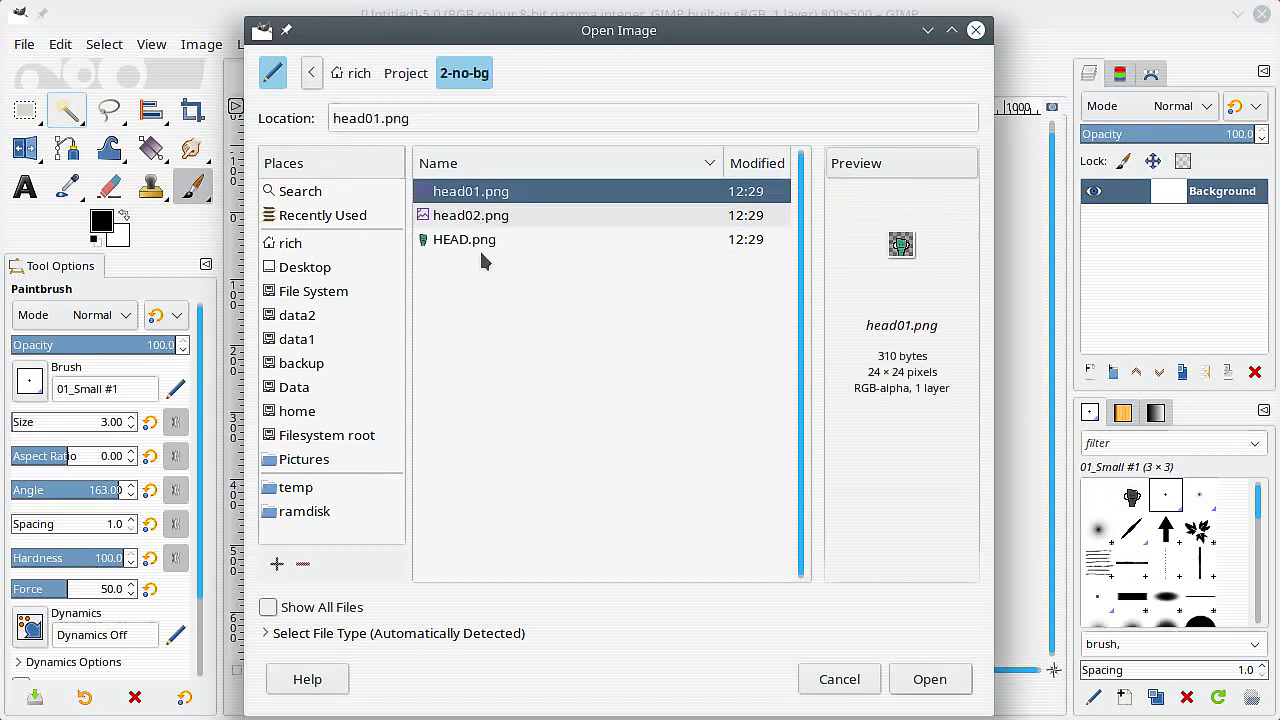
left_click(484, 217)
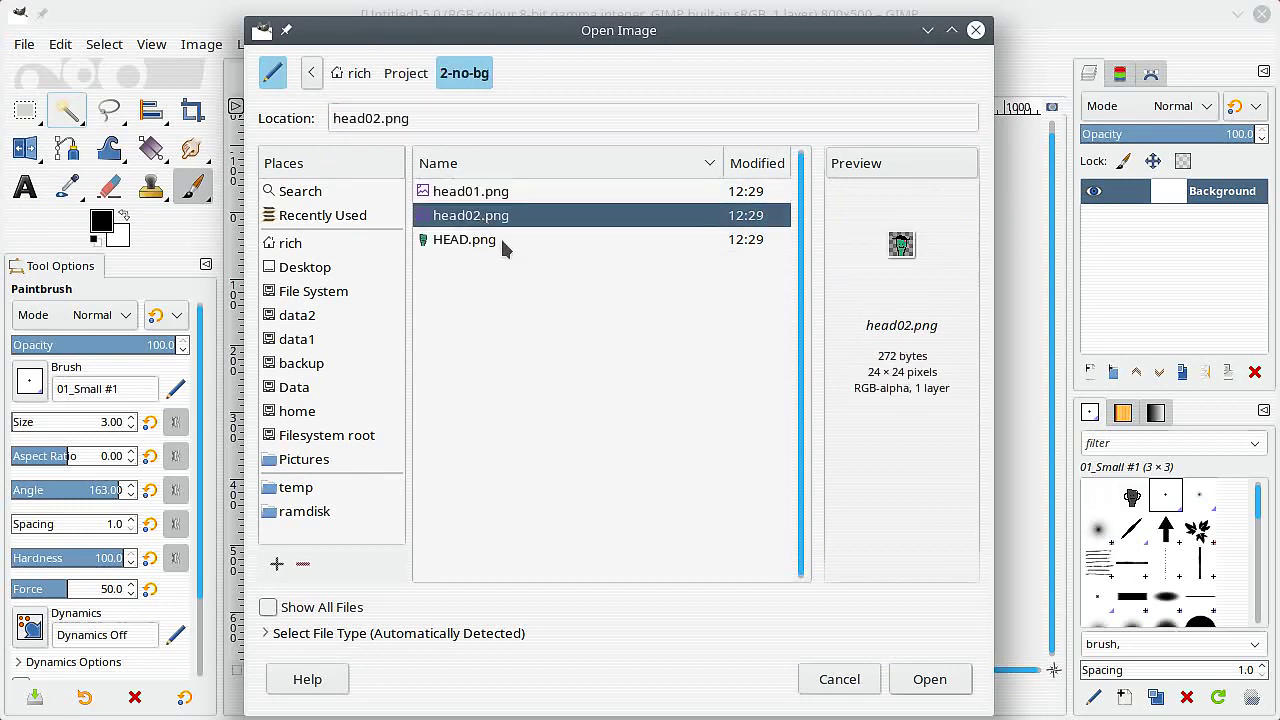
left_click(504, 245)
left_click(929, 679)
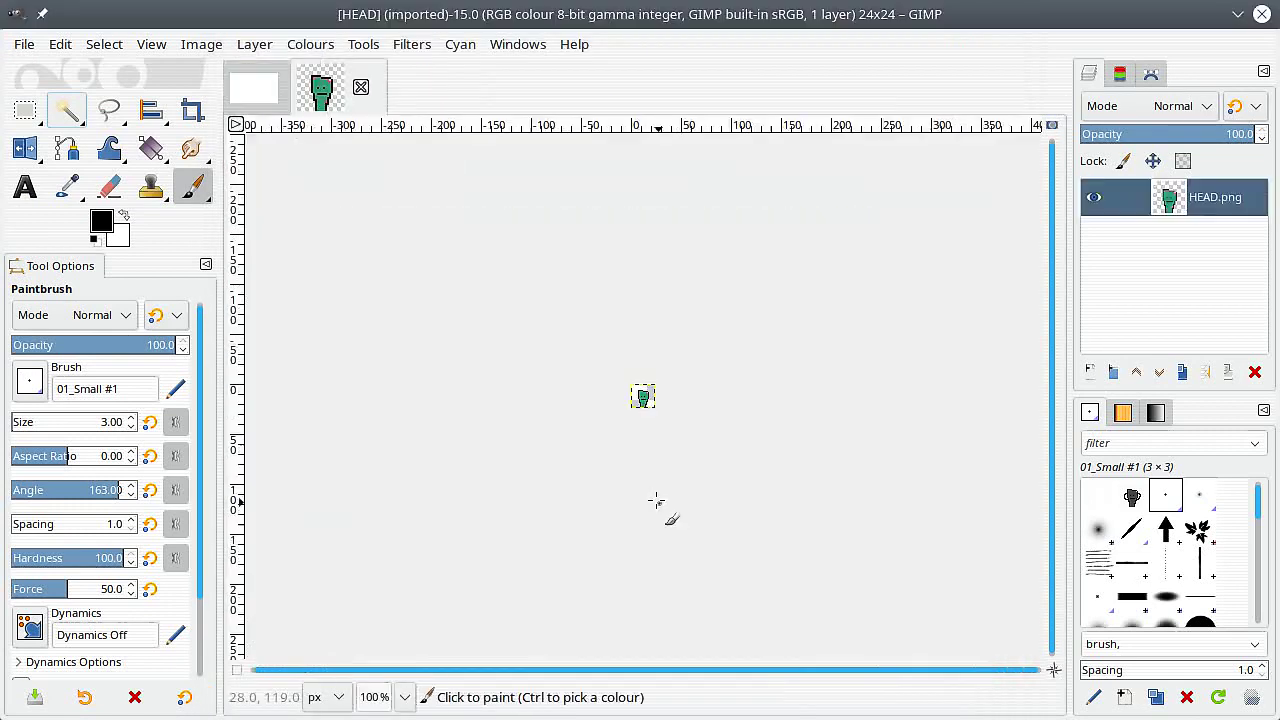
Step: Inspect the background of the processed HEAD image up close and close the image
scroll(774, 380, "up", 7, "ctrl")
scroll(707, 406, "down", 3, "ctrl")
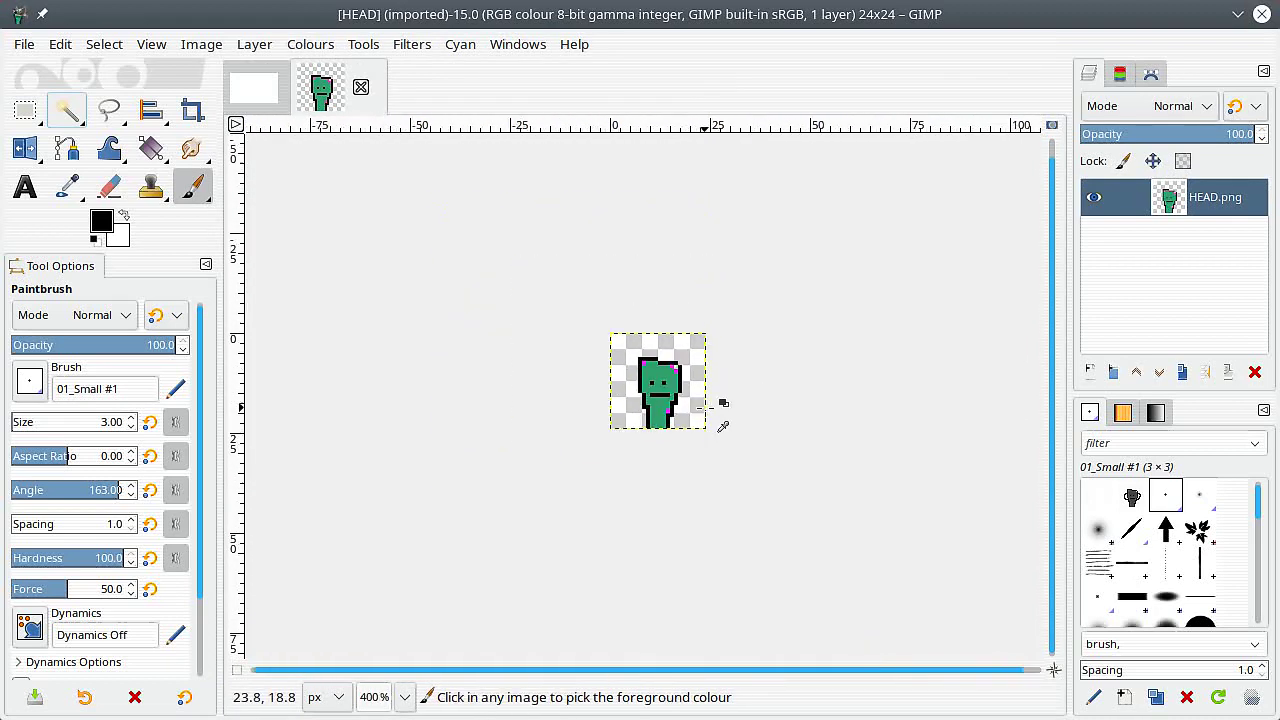
left_click(361, 87)
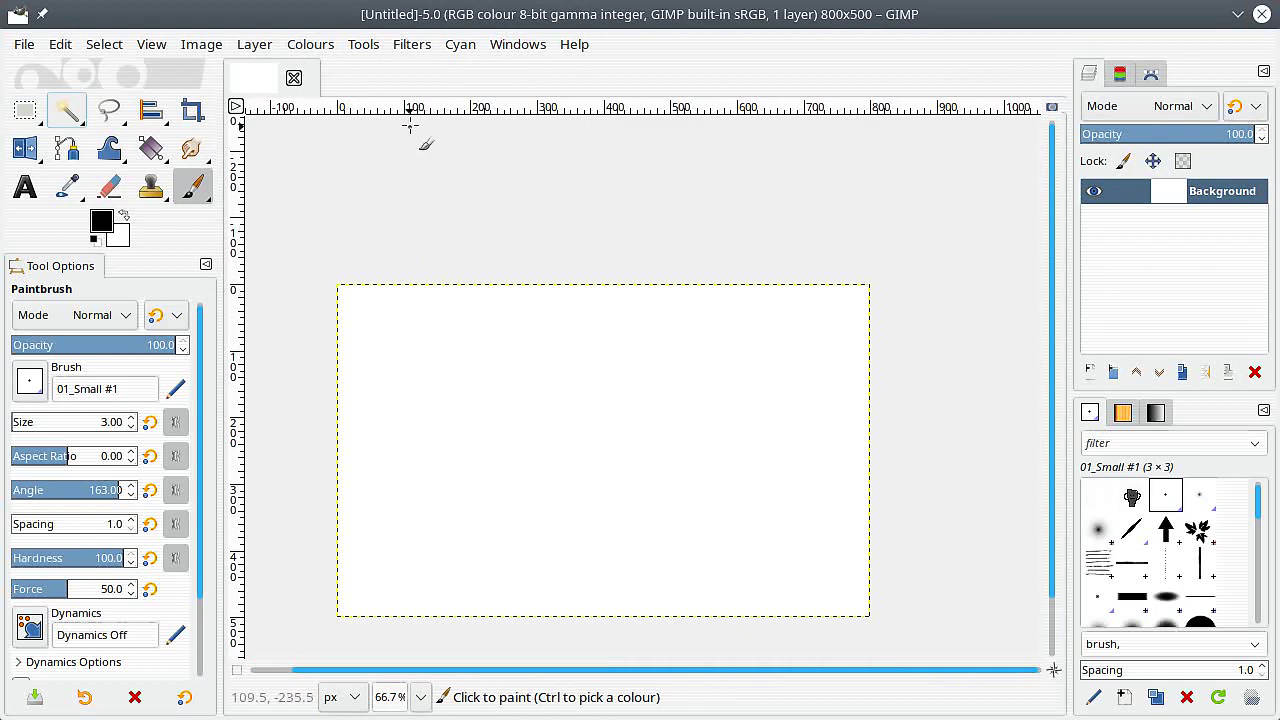
Step: Reopen Batch convert with its last settings and set the operation to COMBINE (selected under the images)
left_click(401, 50)
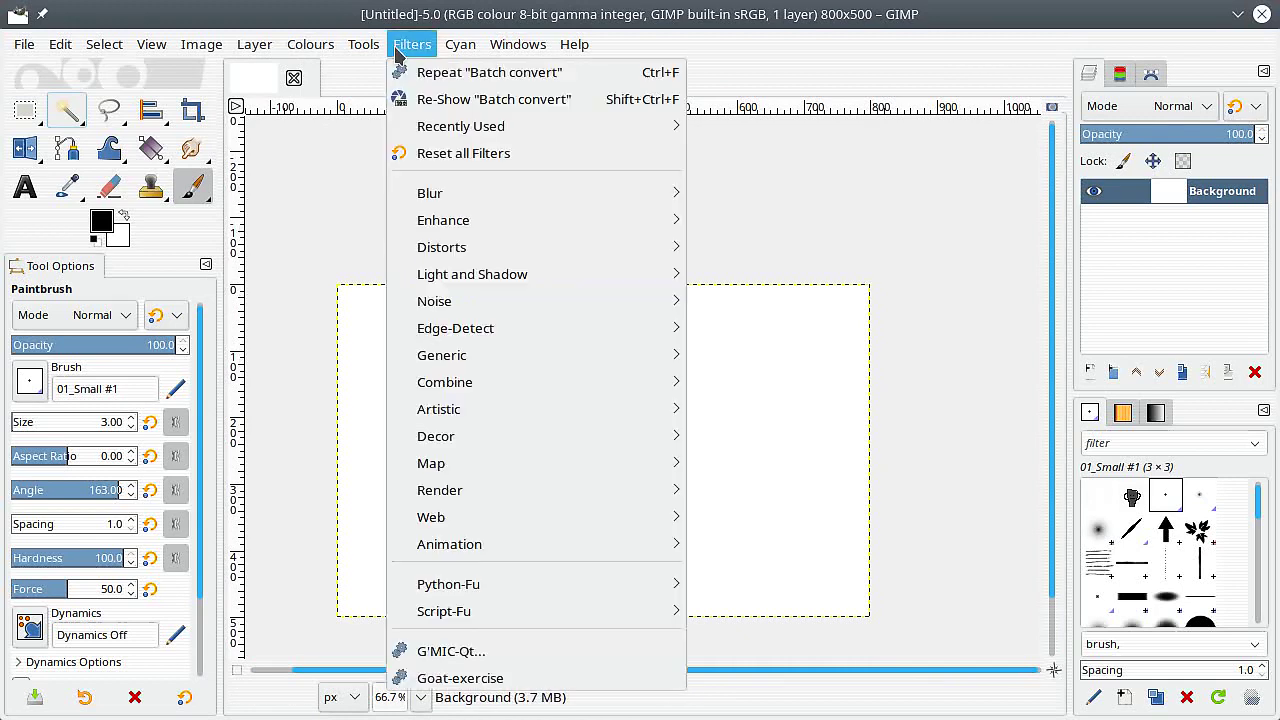
left_click(440, 99)
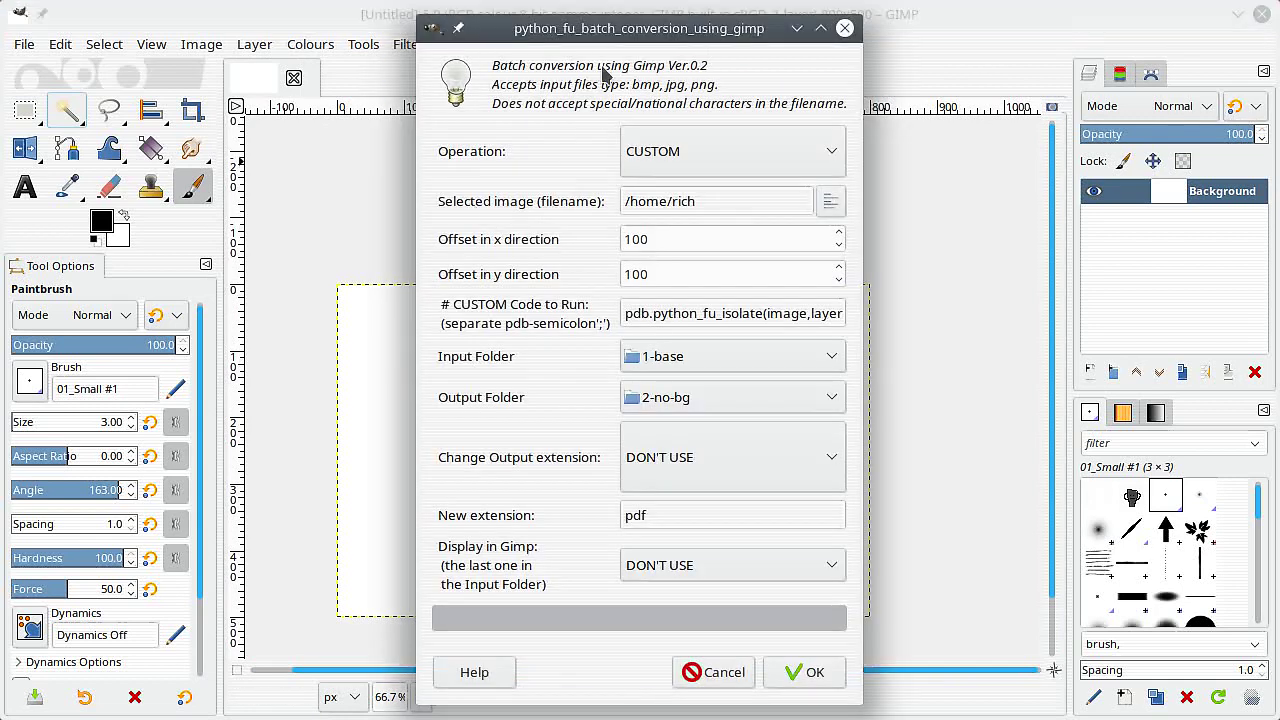
left_click_drag(600, 30, 526, 21)
left_click(597, 147)
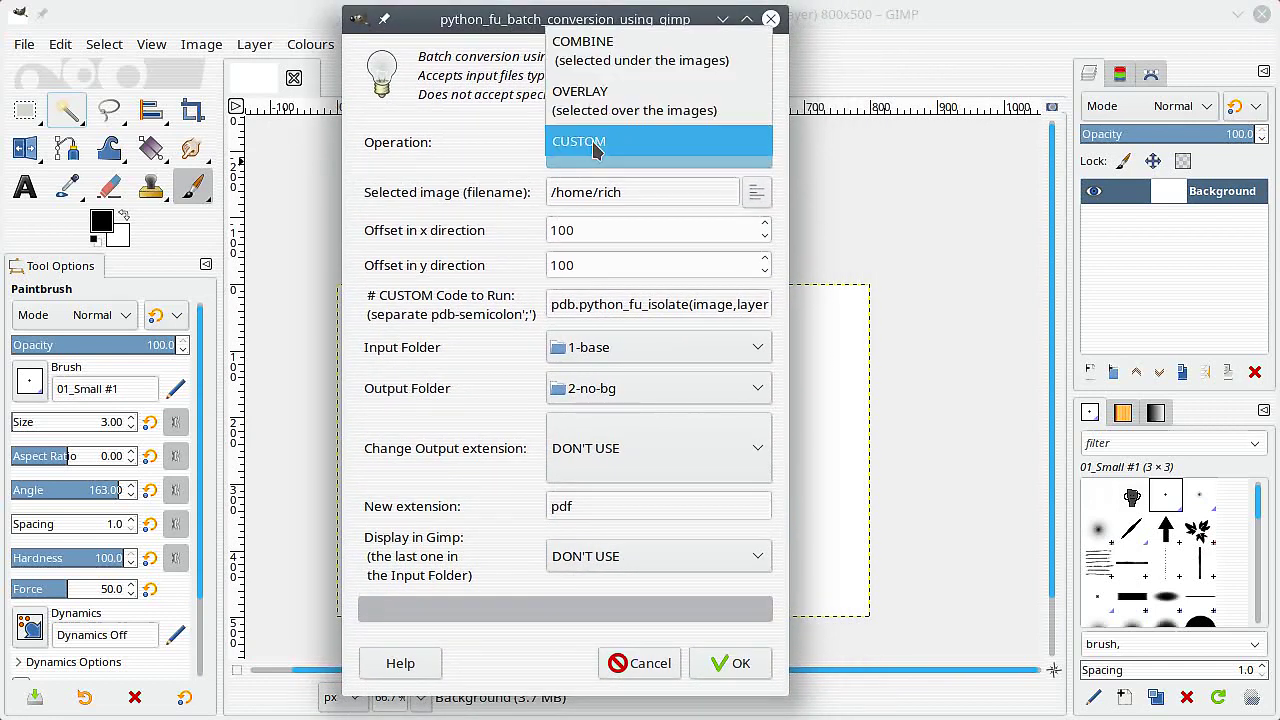
left_click(588, 62)
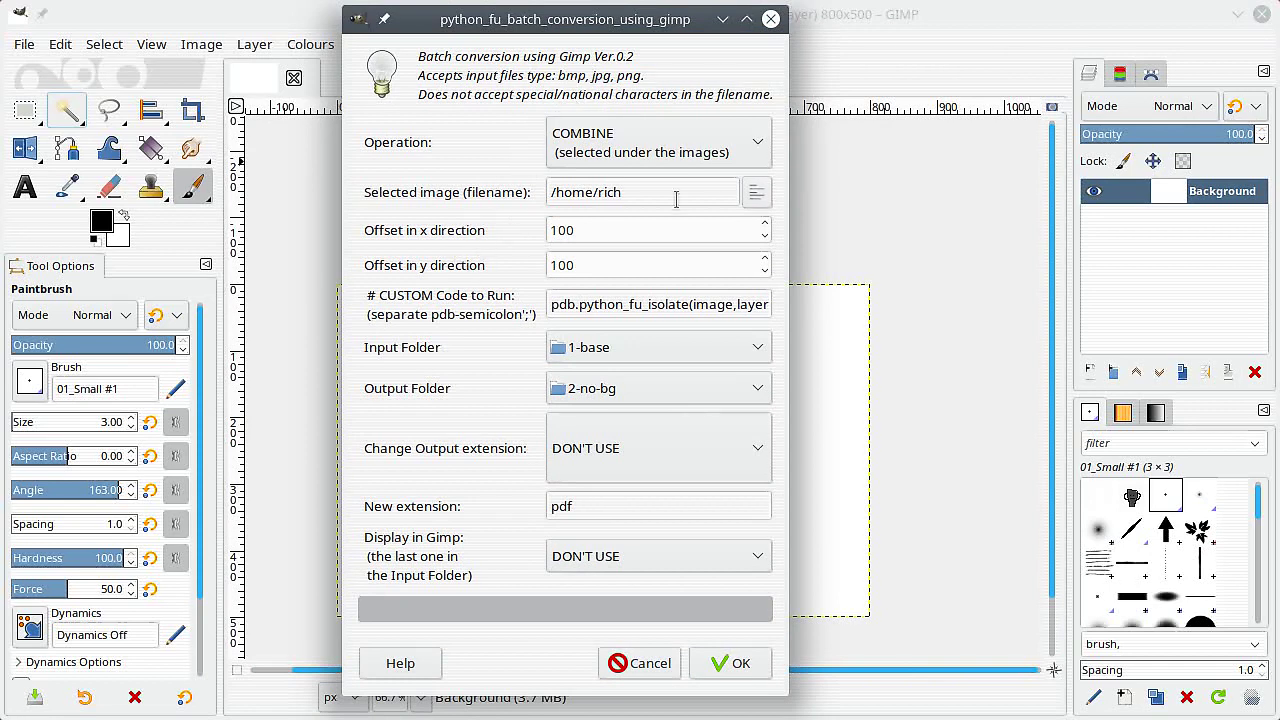
Step: Choose bg.png from the Project folder as the selected image for the batch conversion
left_click(756, 192)
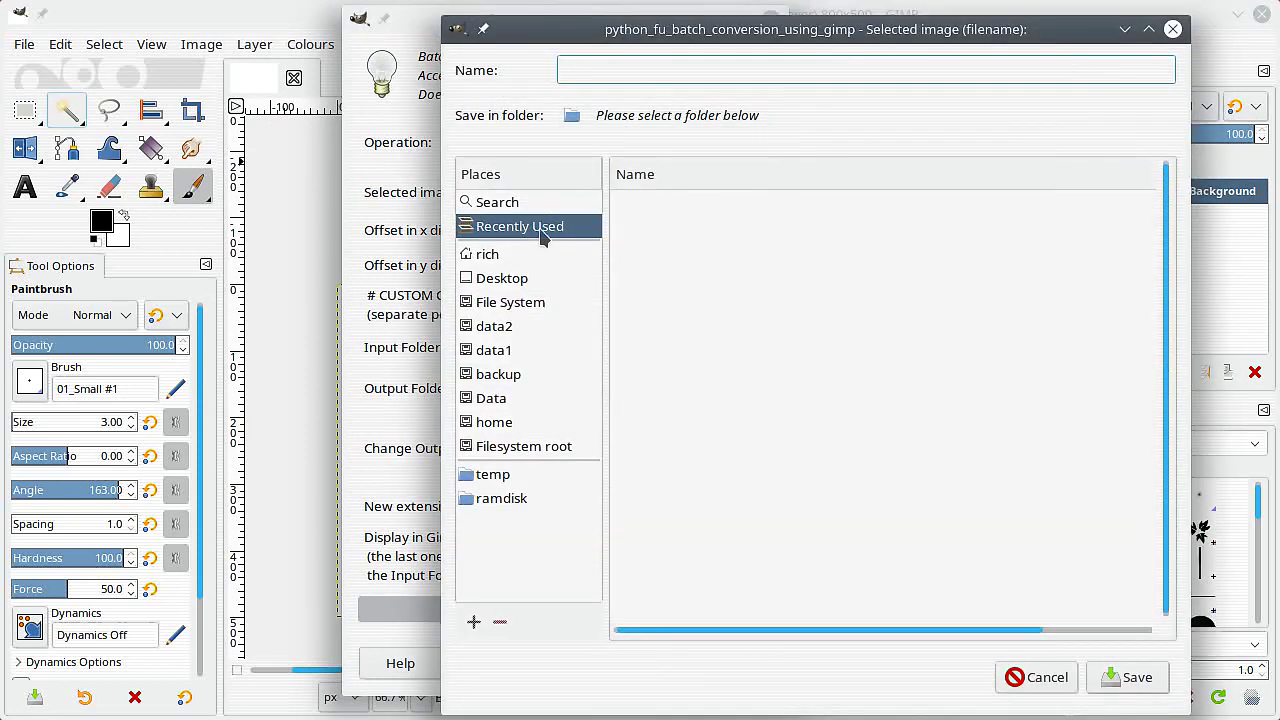
left_click(543, 256)
scroll(690, 375, "down", 1)
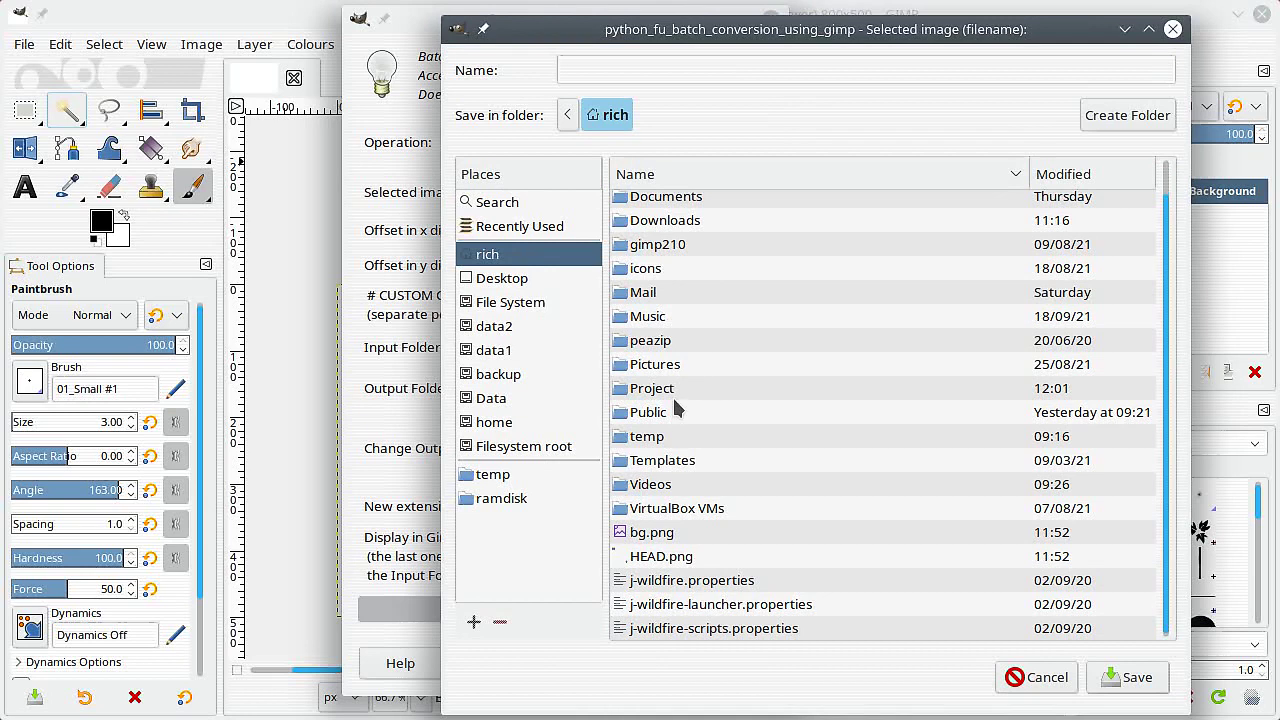
double_click(678, 392)
left_click(666, 278)
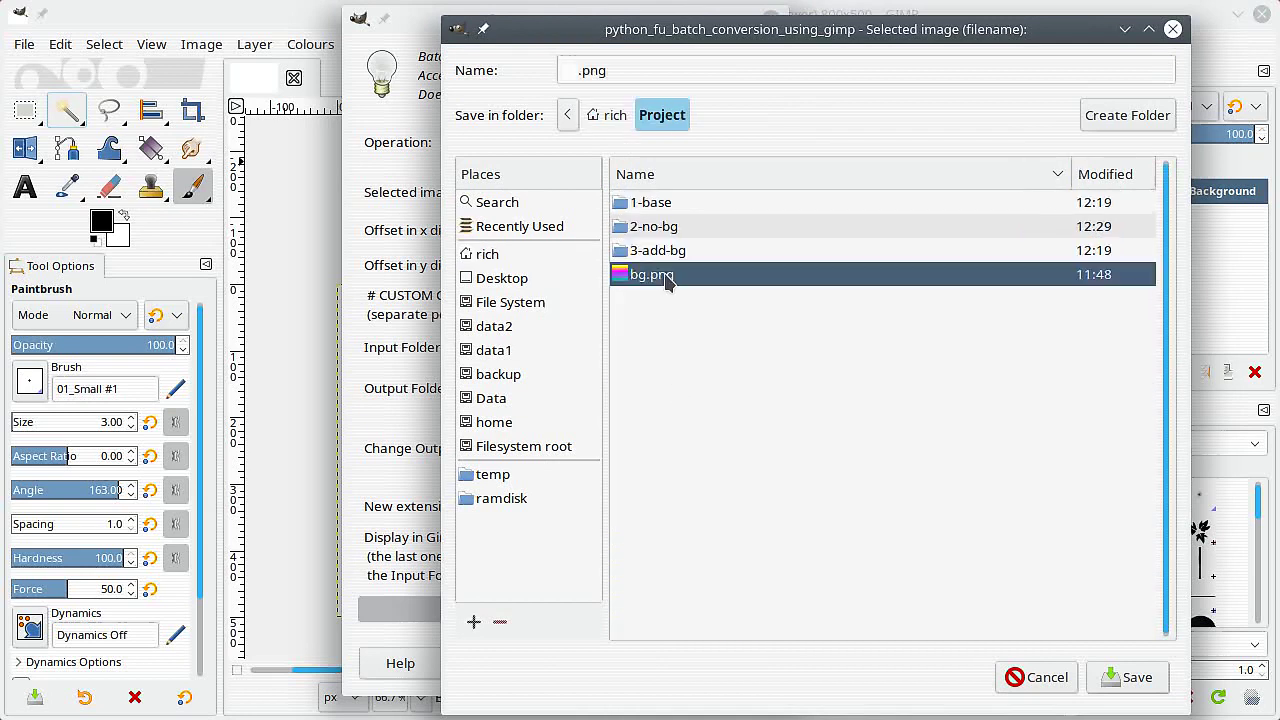
left_click(1130, 678)
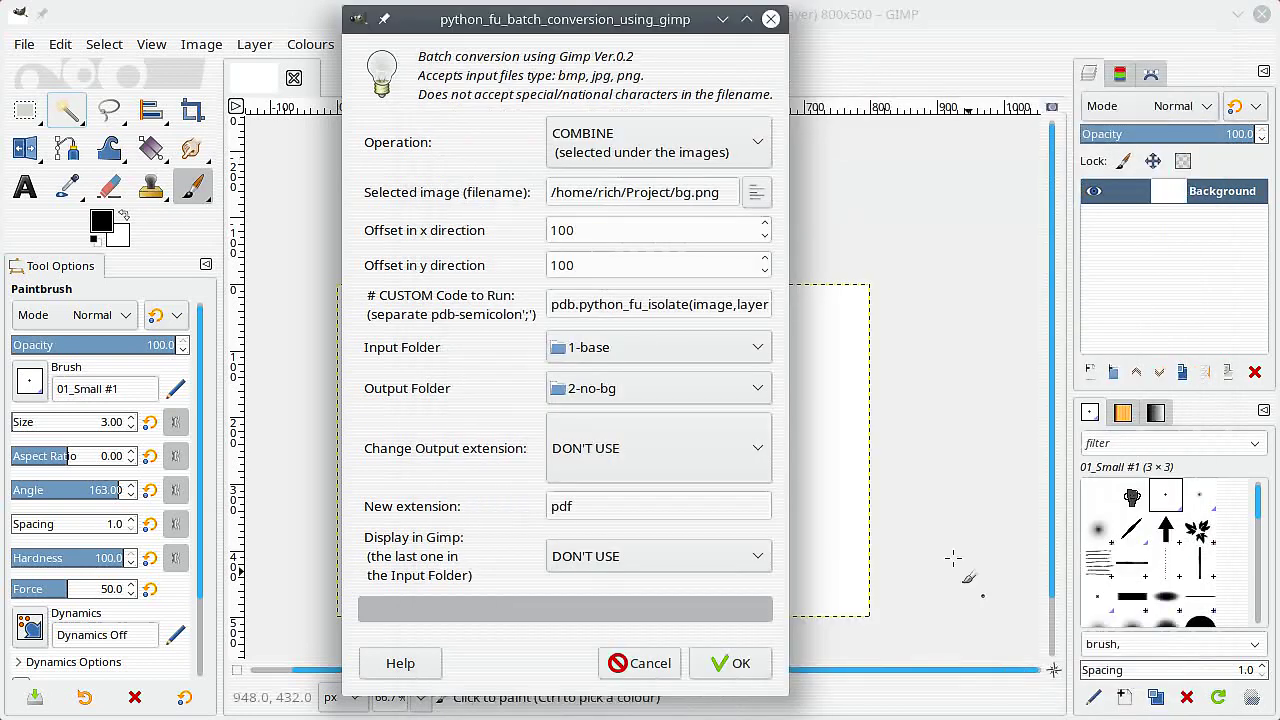
Step: Set the batch conversion's offsets in both the x and y directions to 0
double_click(616, 231)
type("0")
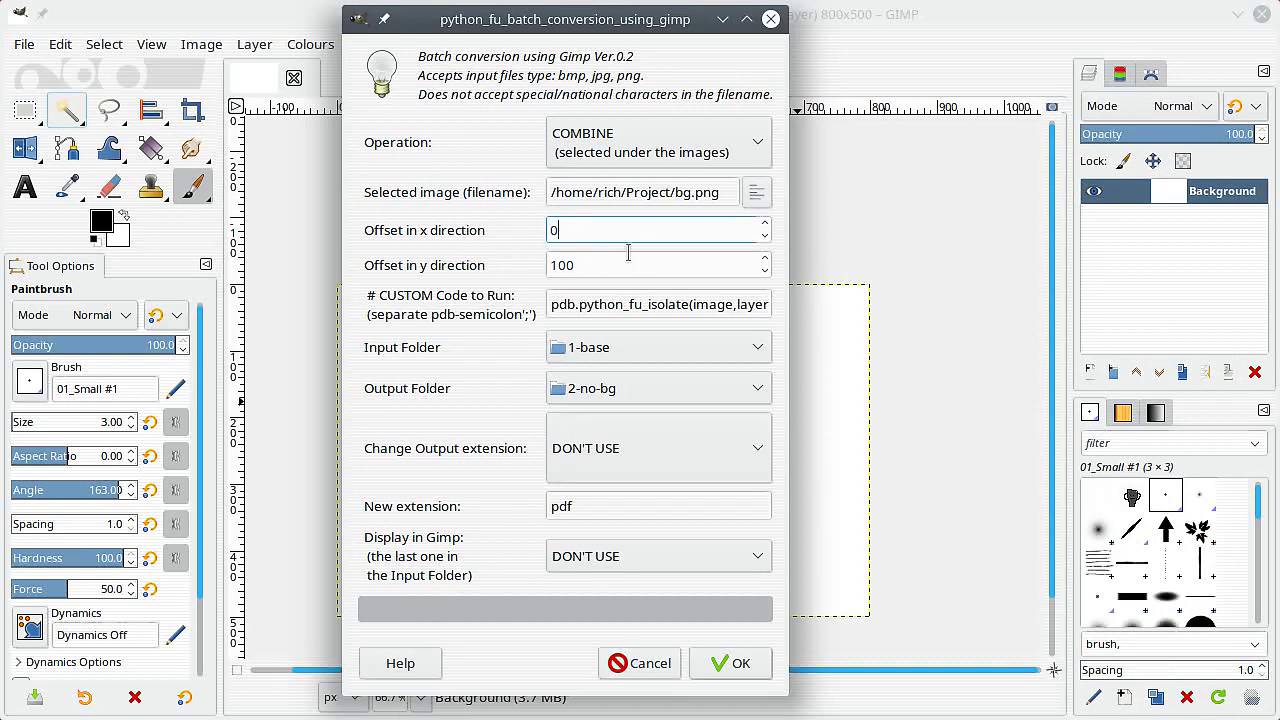
left_click(604, 264)
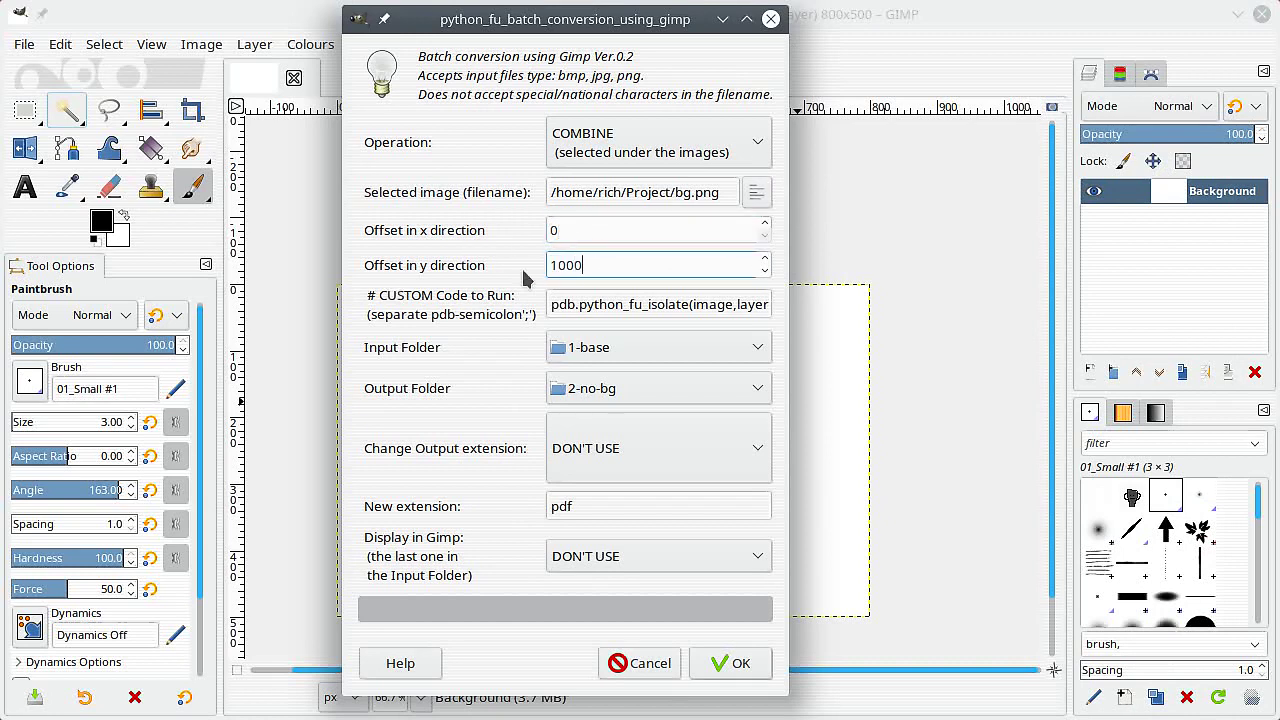
type("0")
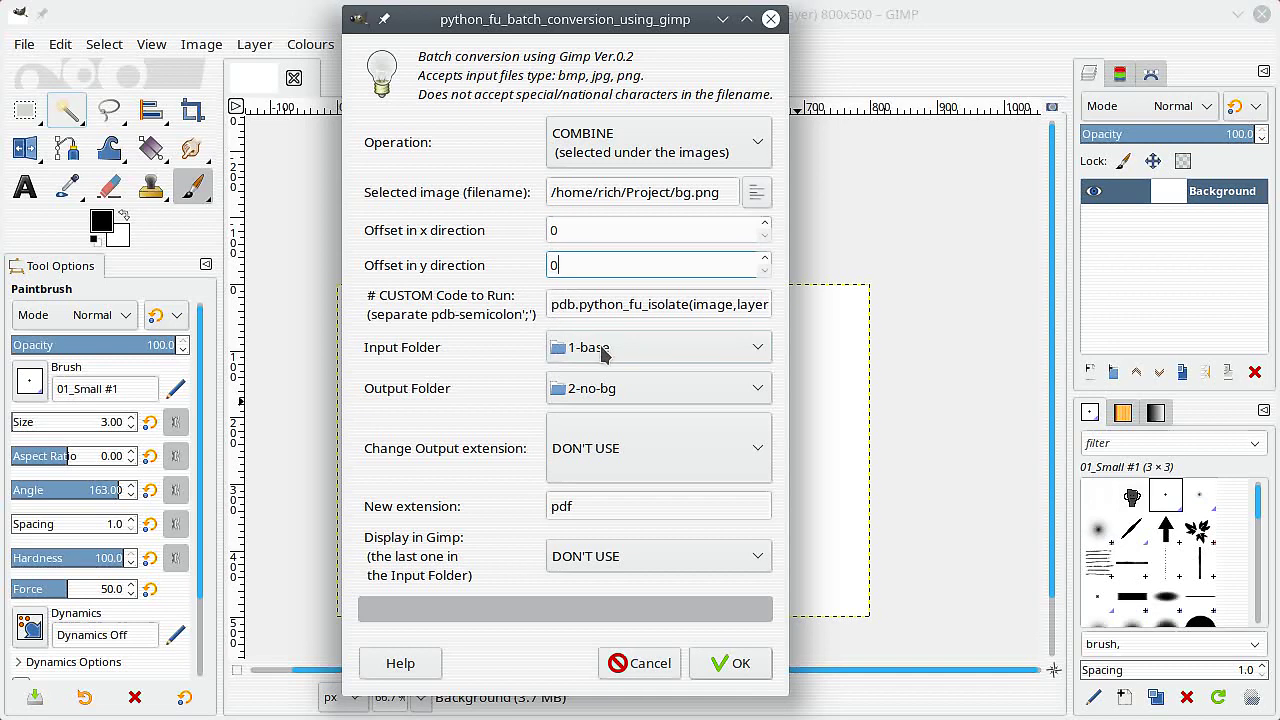
Step: Change the batch conversion's input folder to 2-no-bg inside Project
left_click(603, 350)
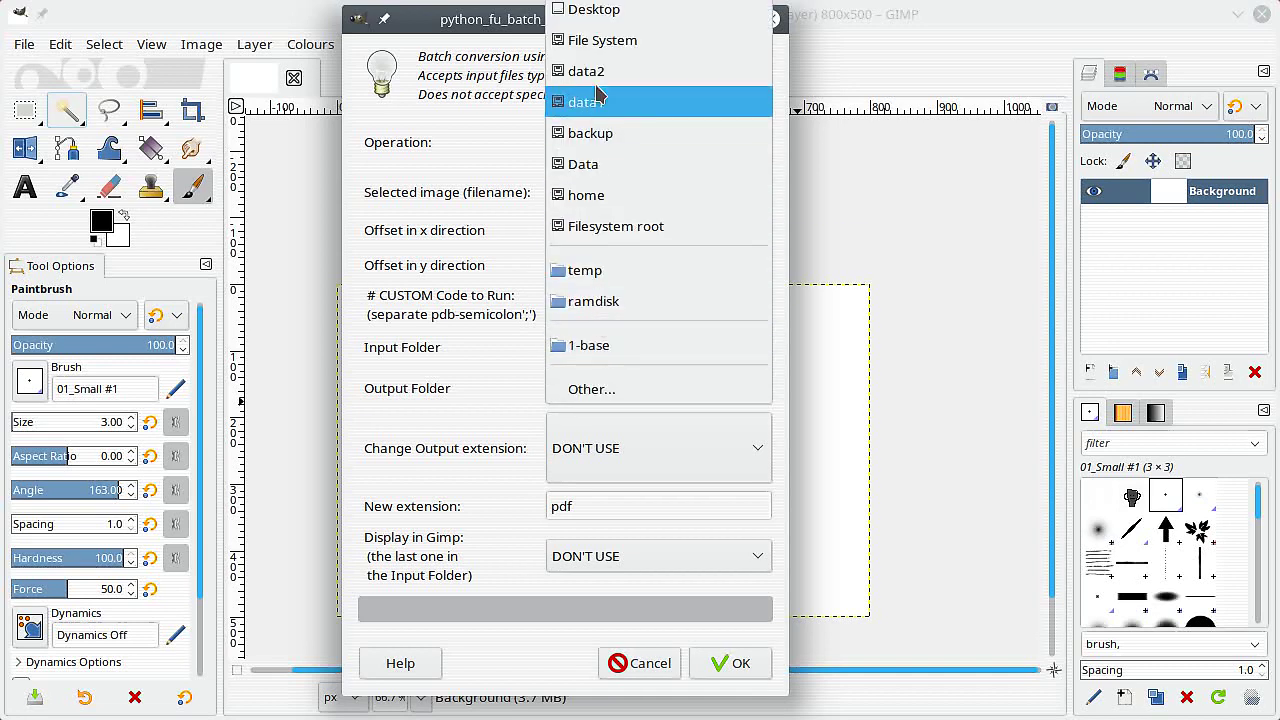
left_click(606, 390)
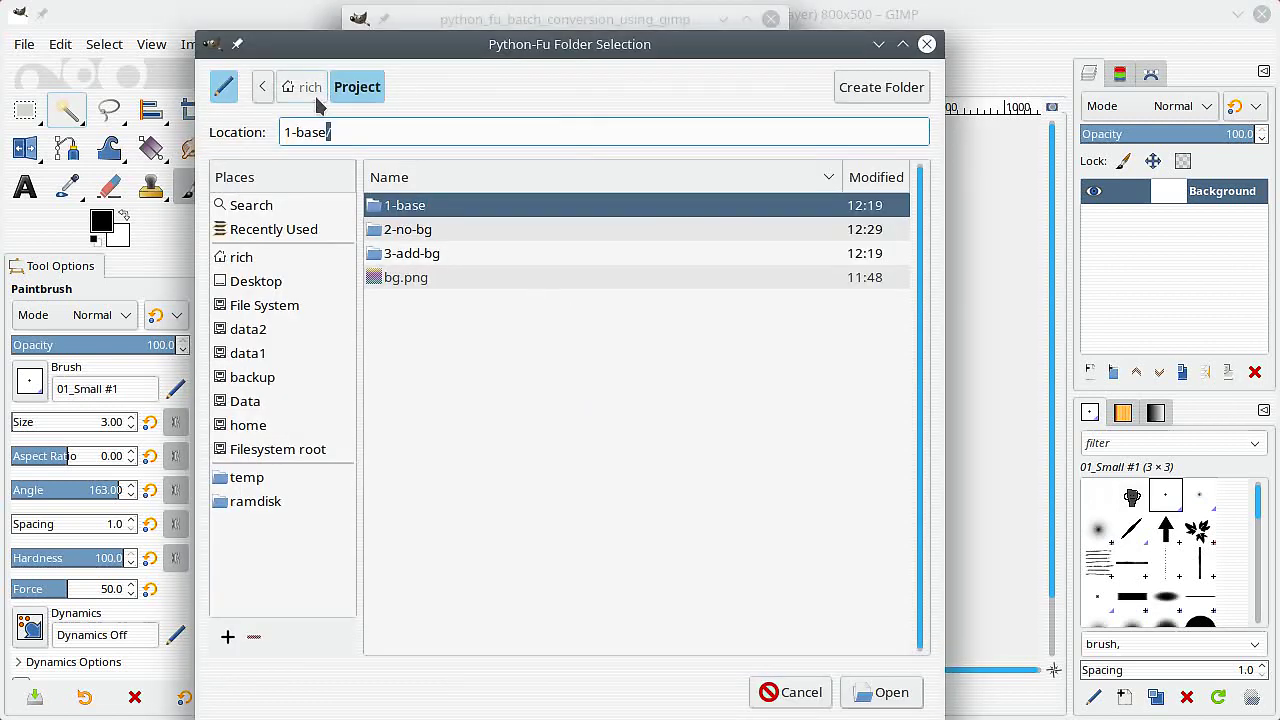
left_click(418, 235)
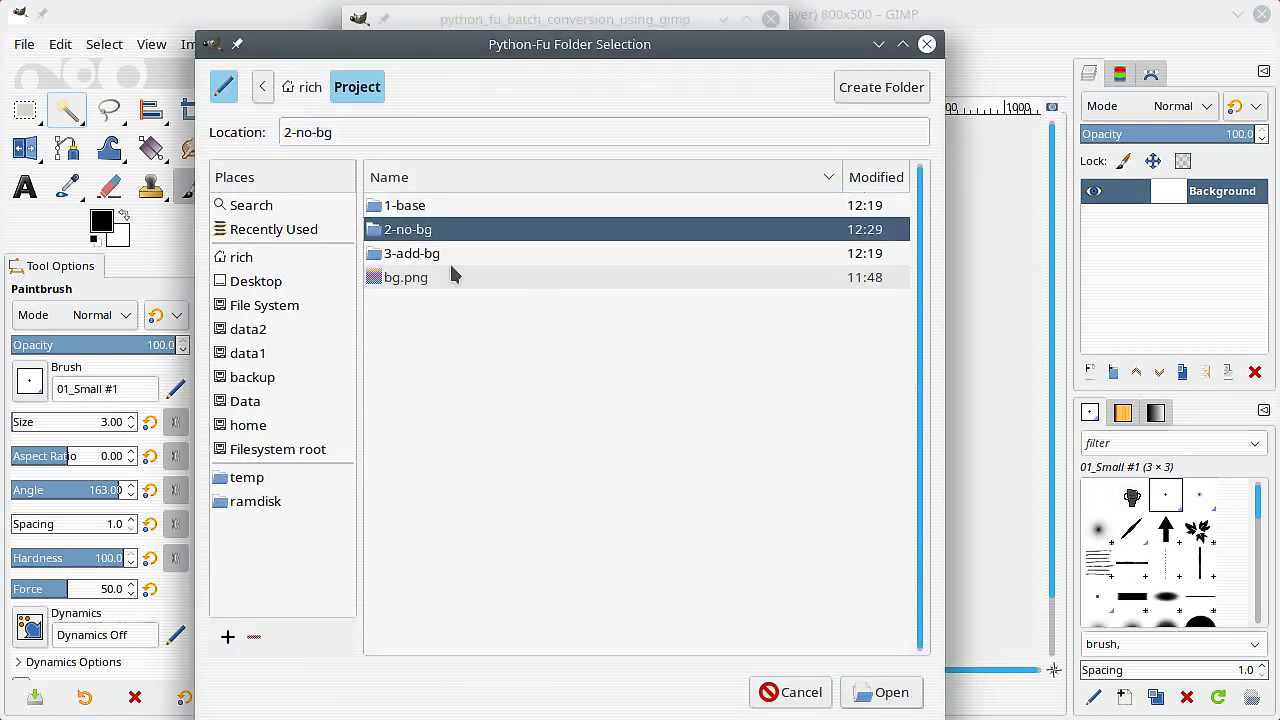
left_click(882, 692)
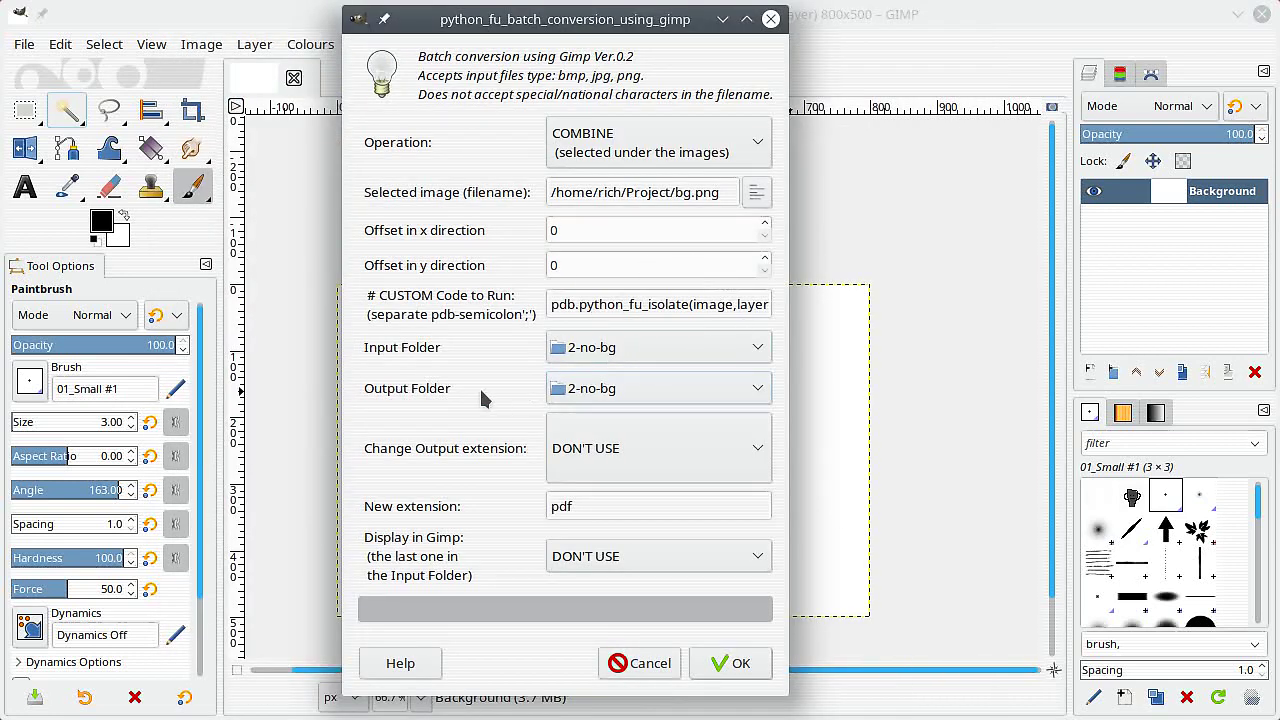
Step: Change the batch conversion's output folder to 3-add-bg inside Project and run the conversion
left_click(650, 399)
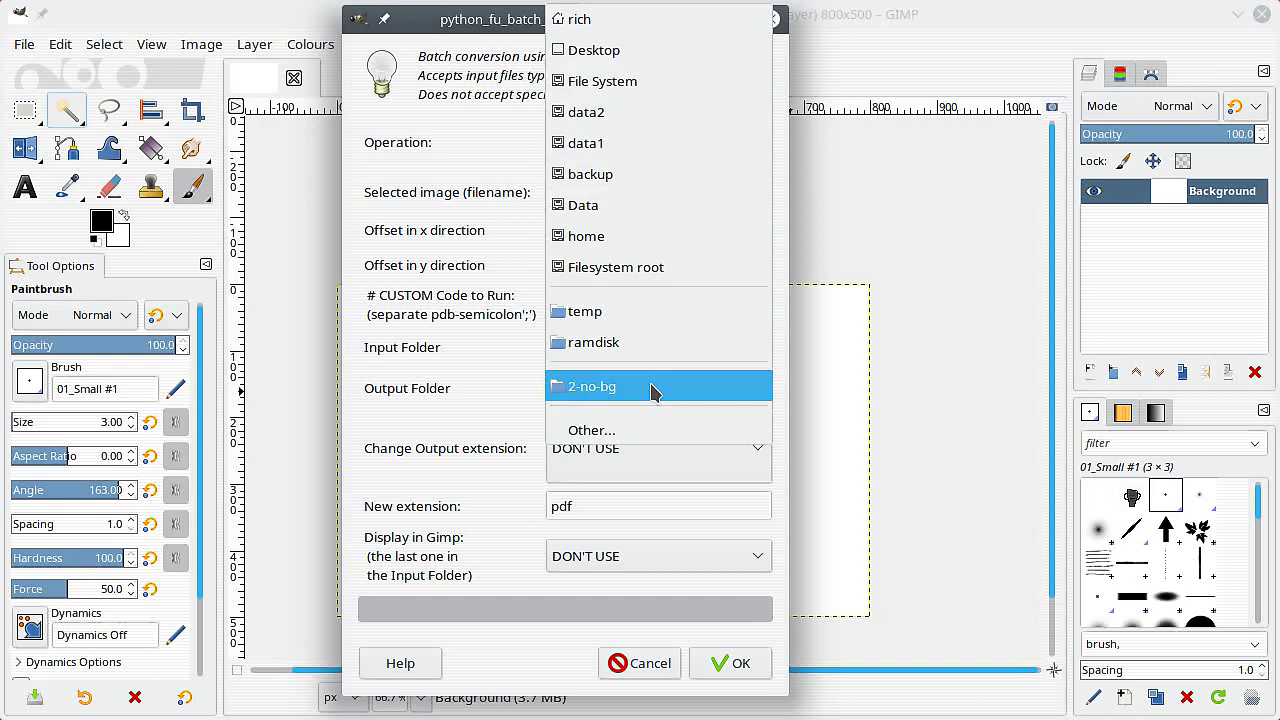
left_click(634, 432)
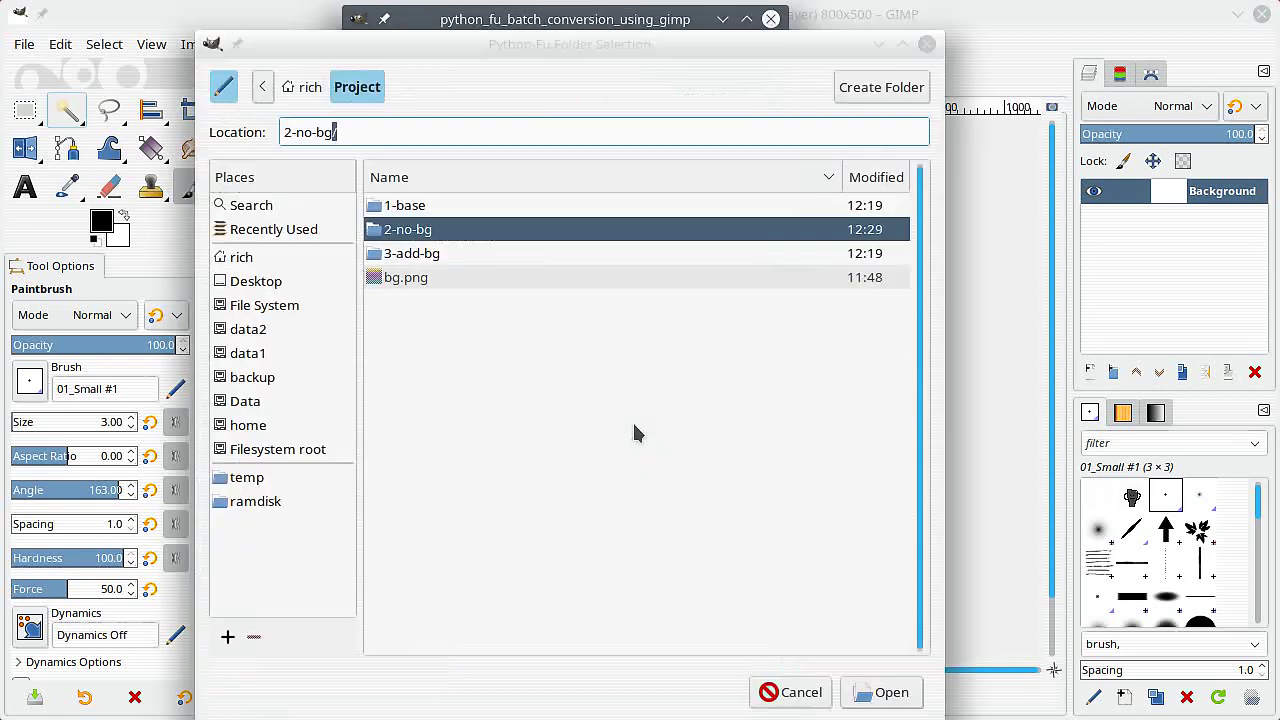
left_click(492, 260)
left_click(884, 694)
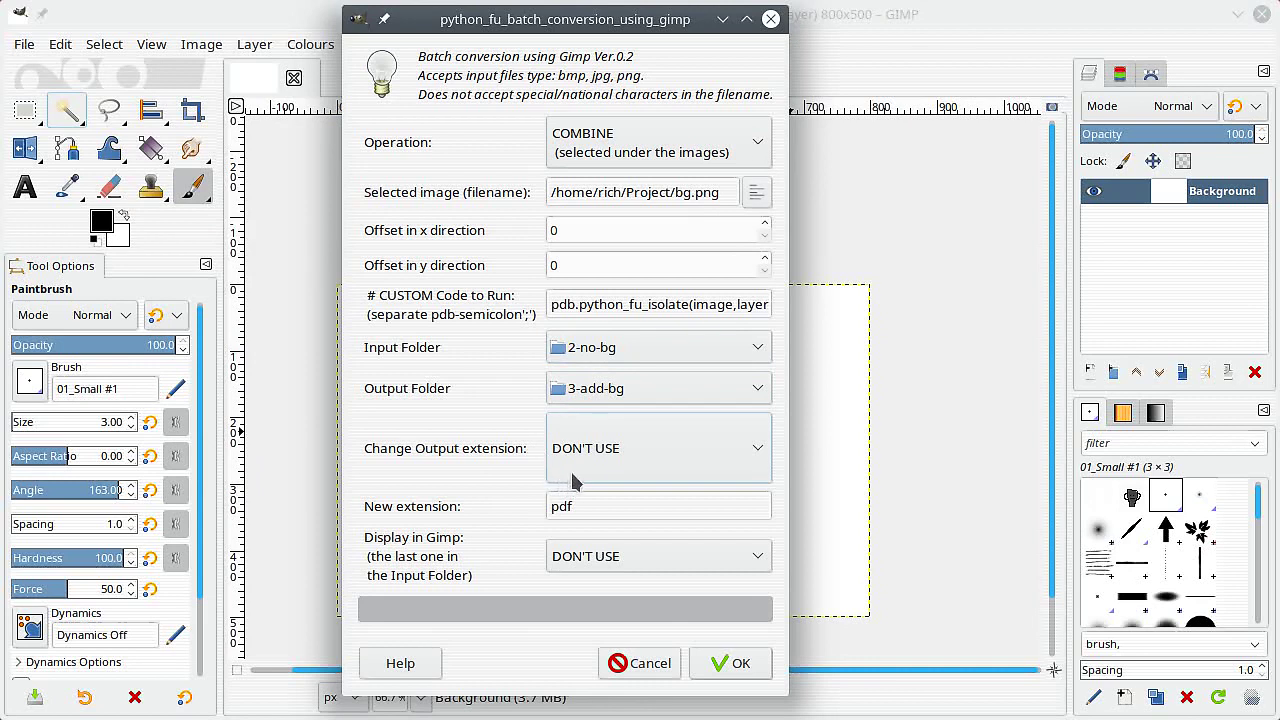
left_click(730, 670)
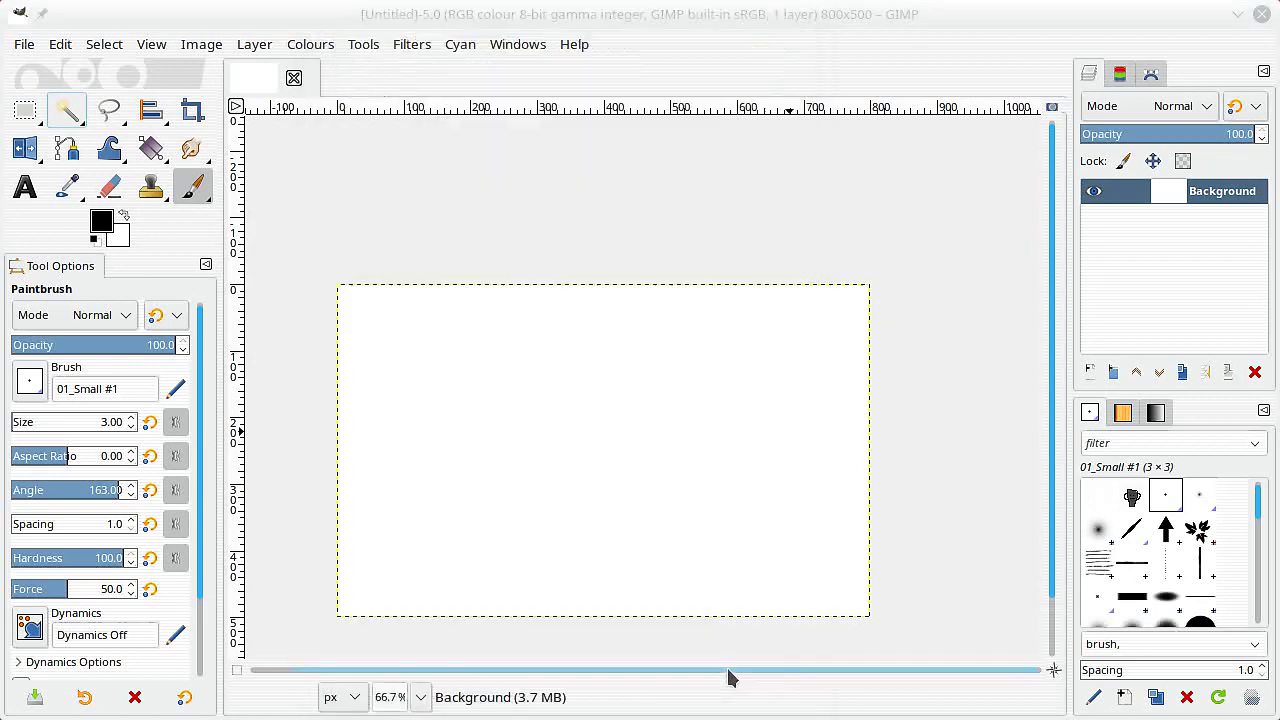
Step: Open head01.png, head02.png and HEAD.png together from the 3-add-bg folder inside Project
left_click(28, 46)
left_click(92, 123)
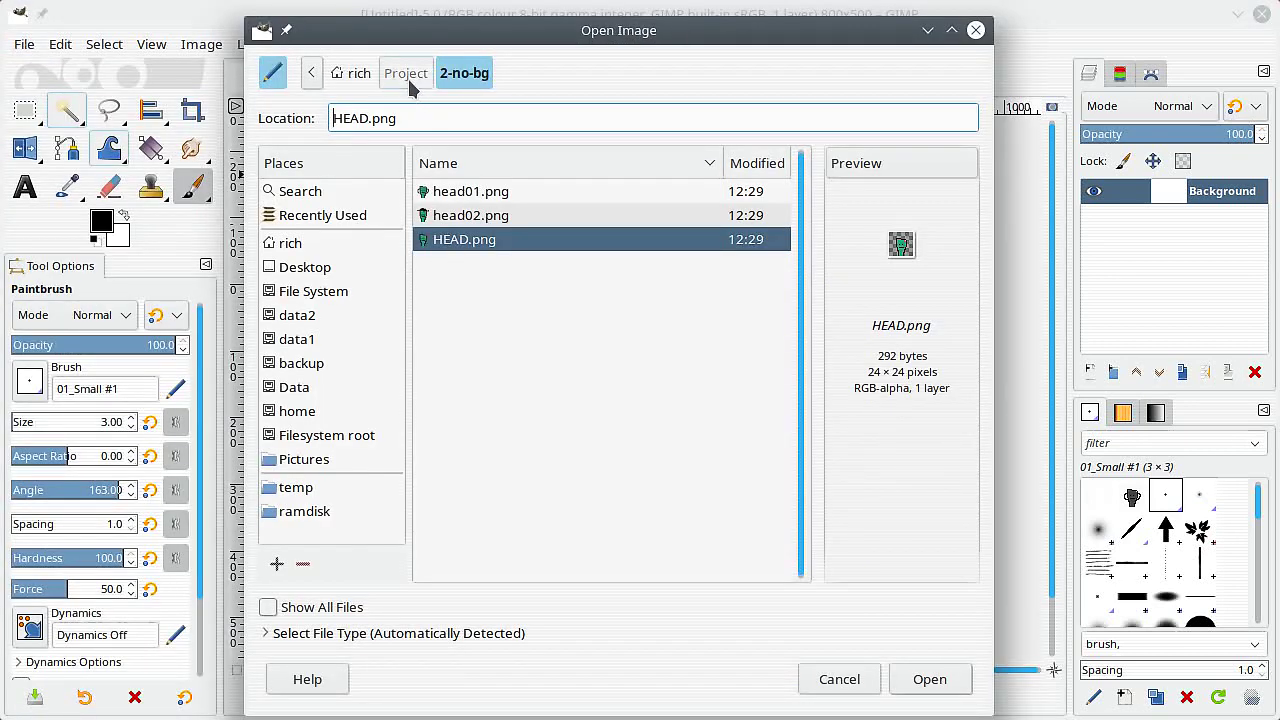
left_click(406, 76)
double_click(466, 240)
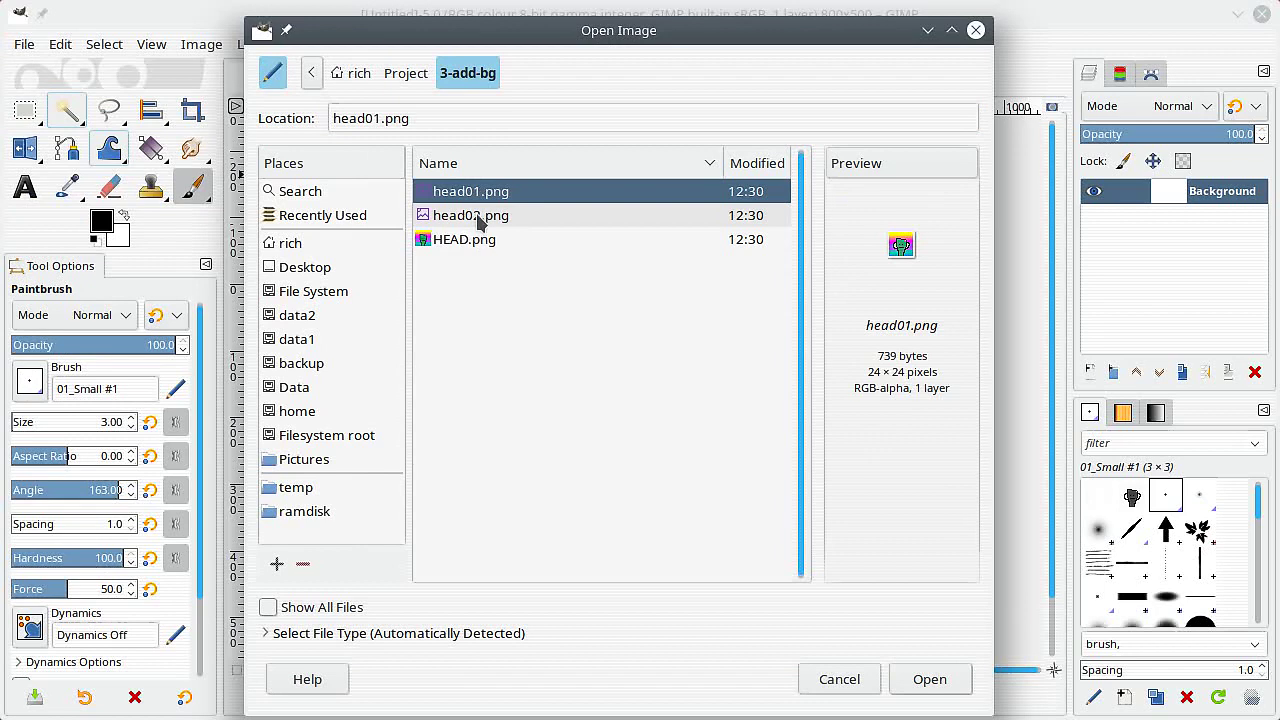
left_click(470, 217, "shift")
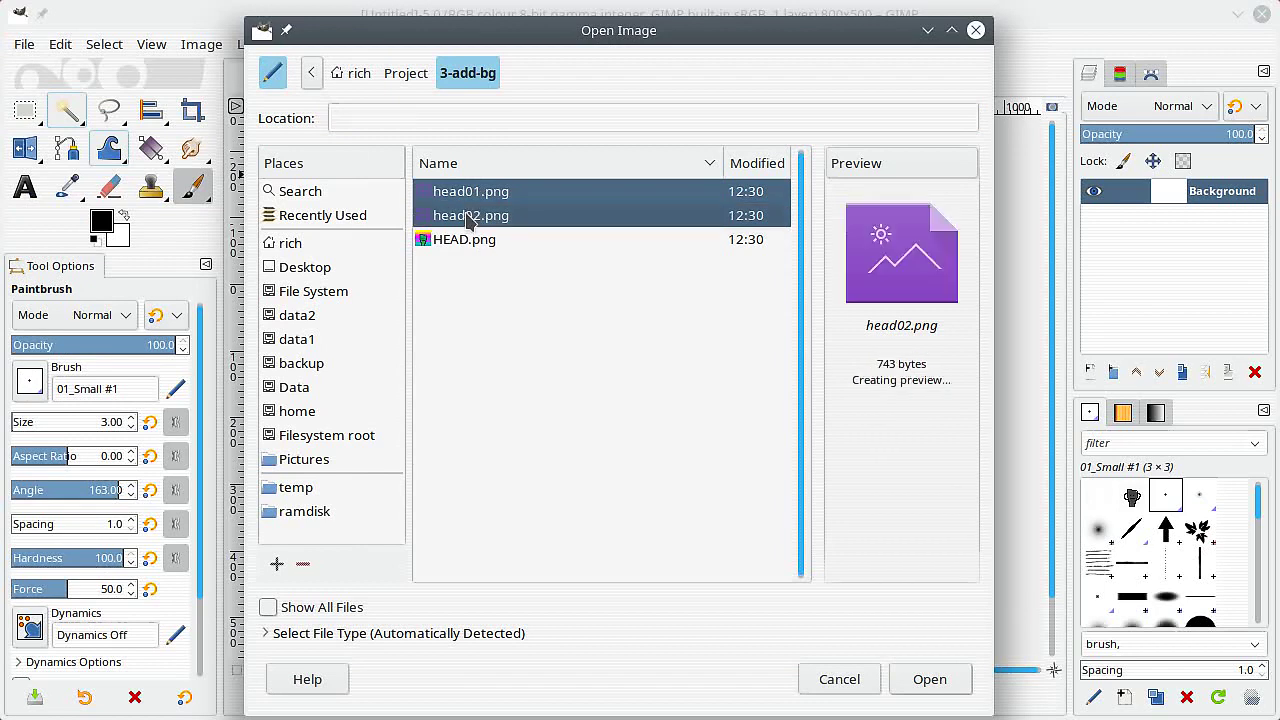
left_click(466, 241, "shift")
left_click(927, 679)
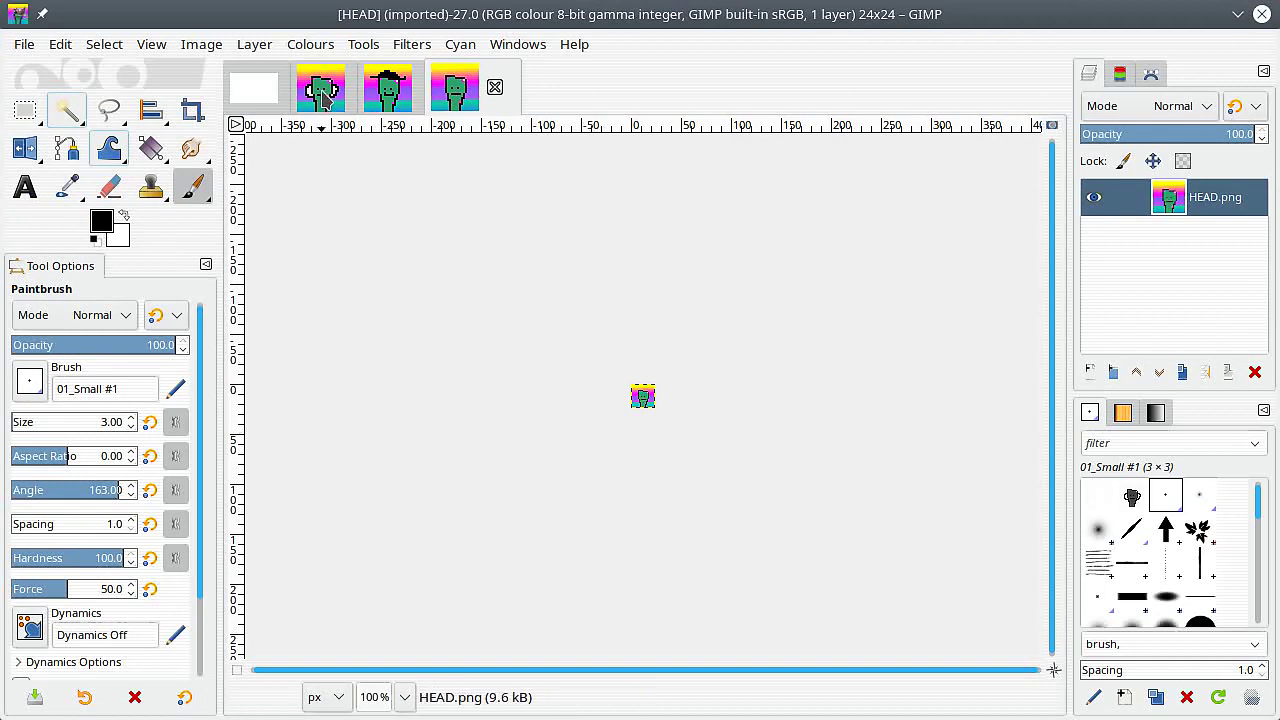
Step: Examine the combined background up close in head01, head02 and HEAD, one image after another
left_click(320, 87)
scroll(617, 355, "up", 1)
scroll(640, 385, "up", 7)
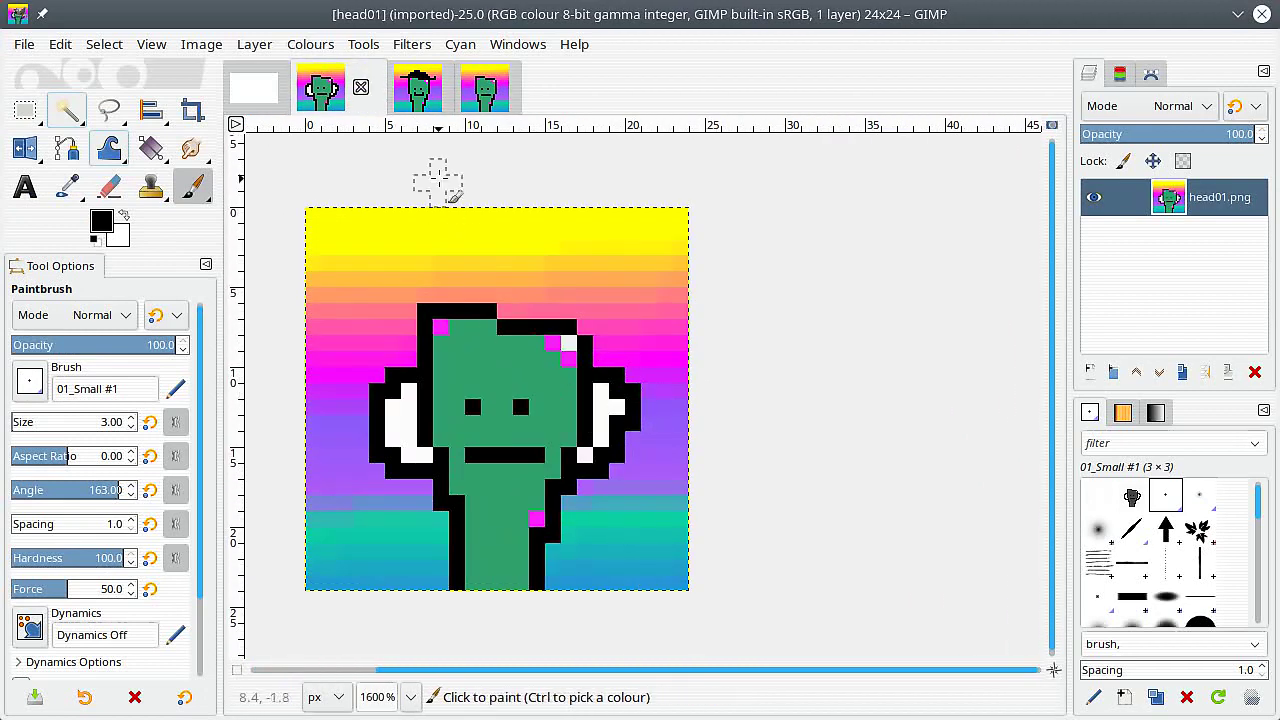
left_click(417, 87)
scroll(668, 424, "up", 7)
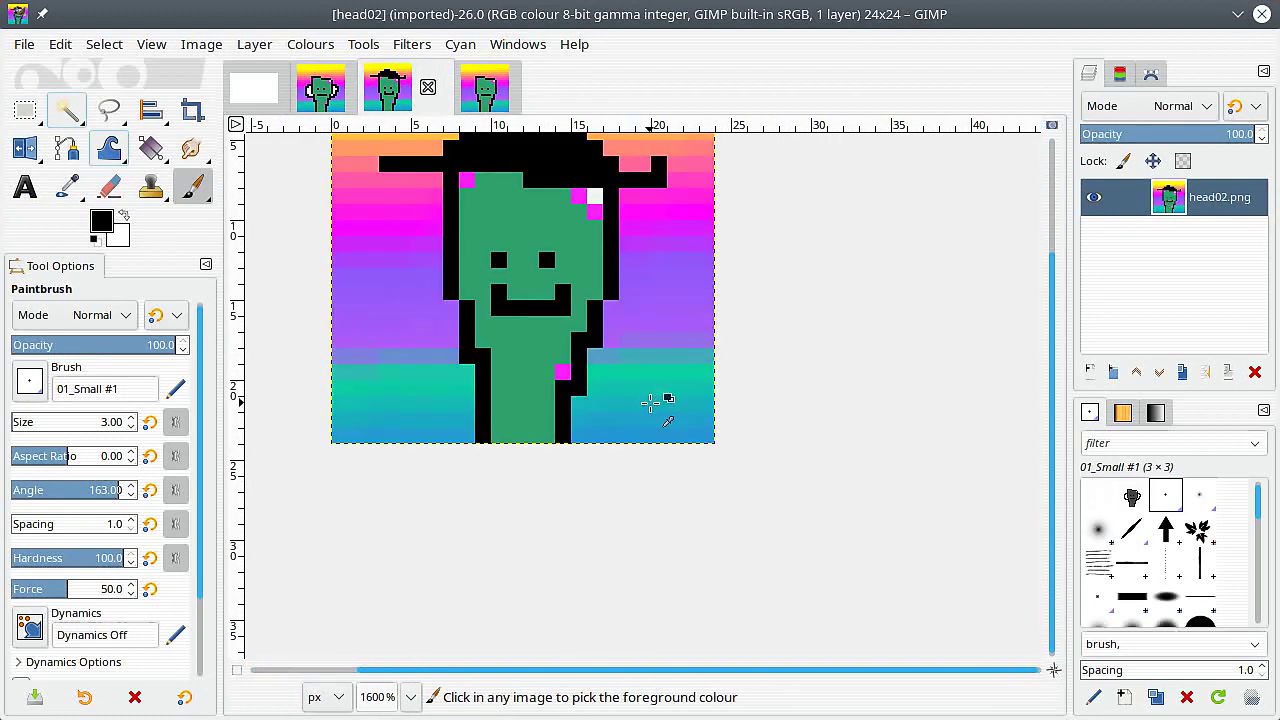
left_click(497, 103)
scroll(640, 390, "up", 8)
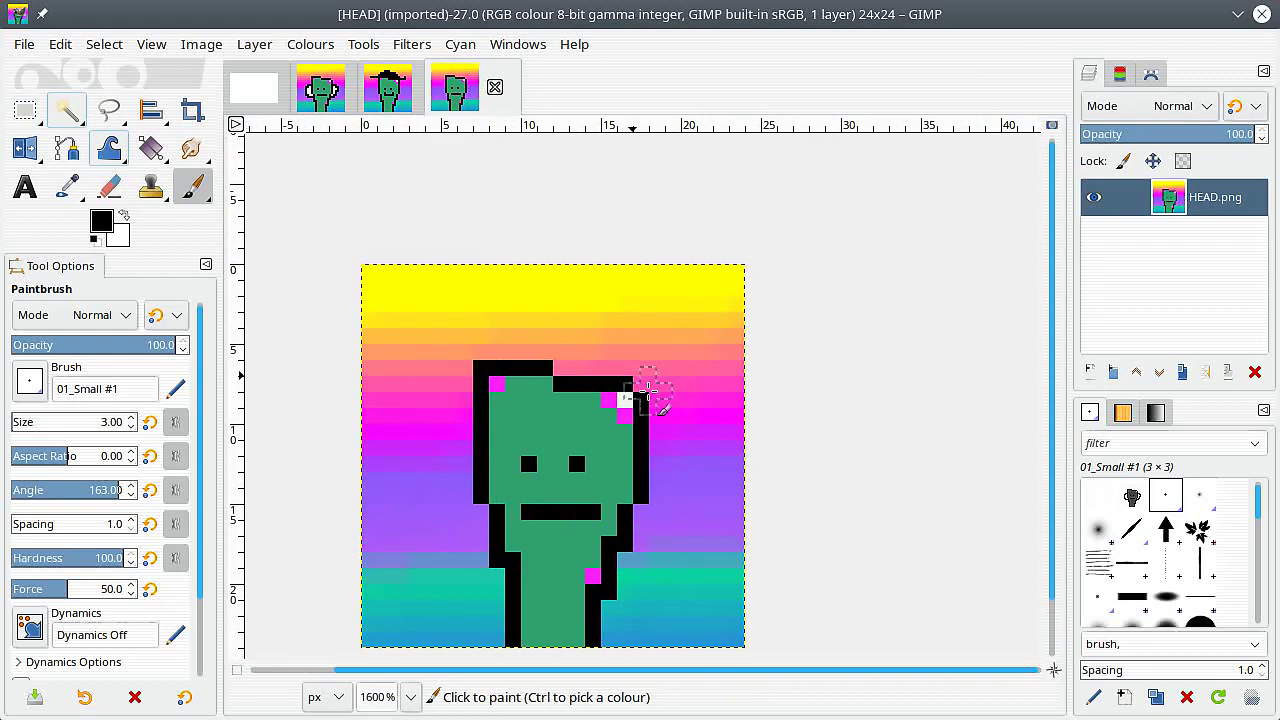
left_click(668, 362)
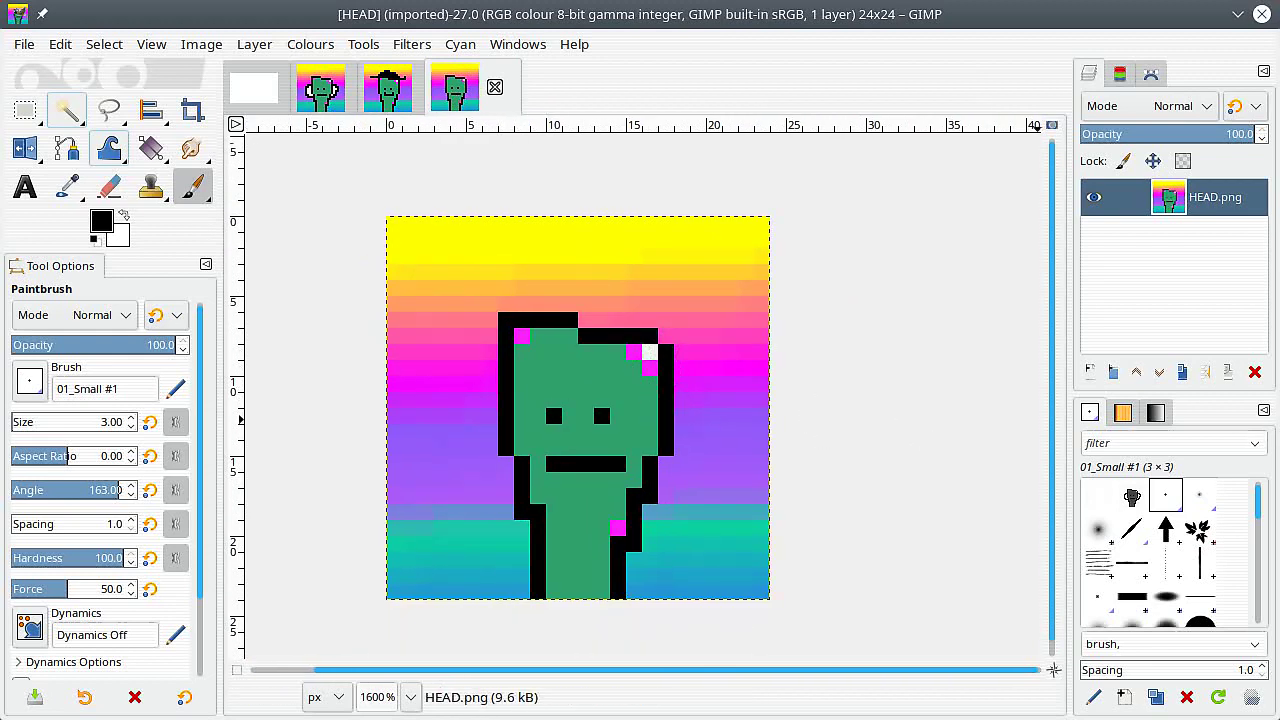